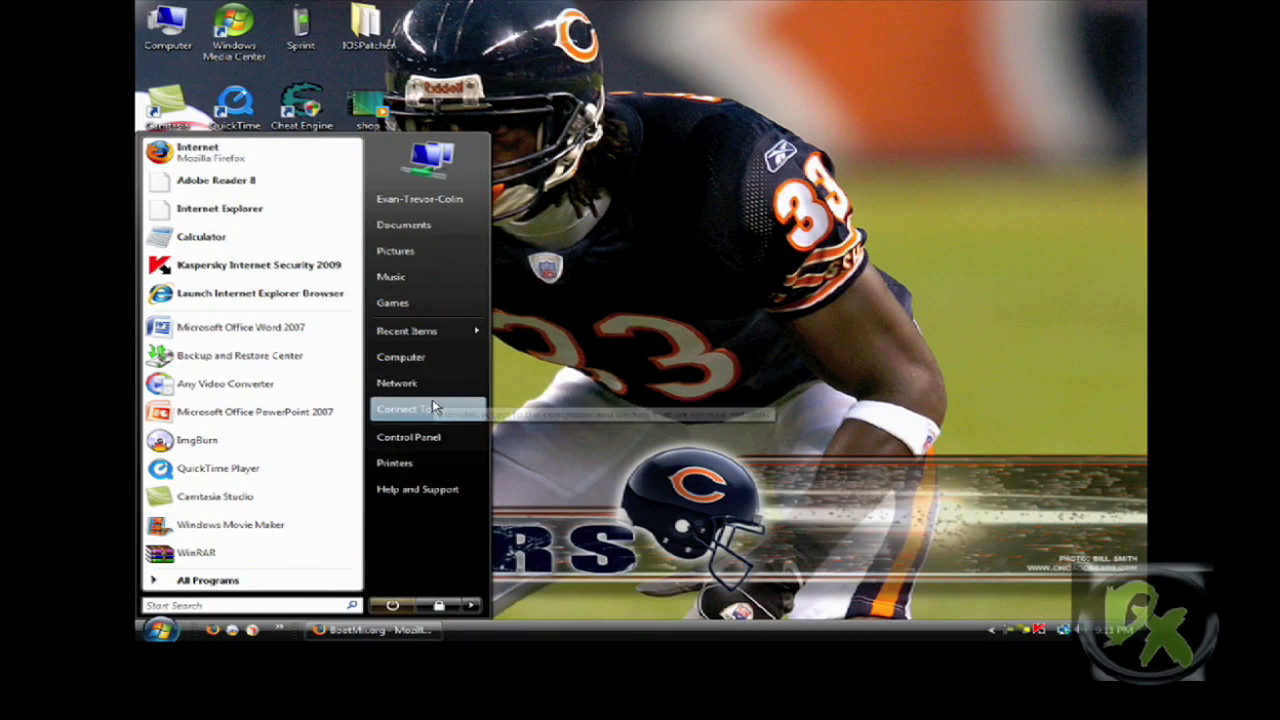
Step: Open the Format dialog for Removable Disk (G:) from the Computer window
left_click(433, 369)
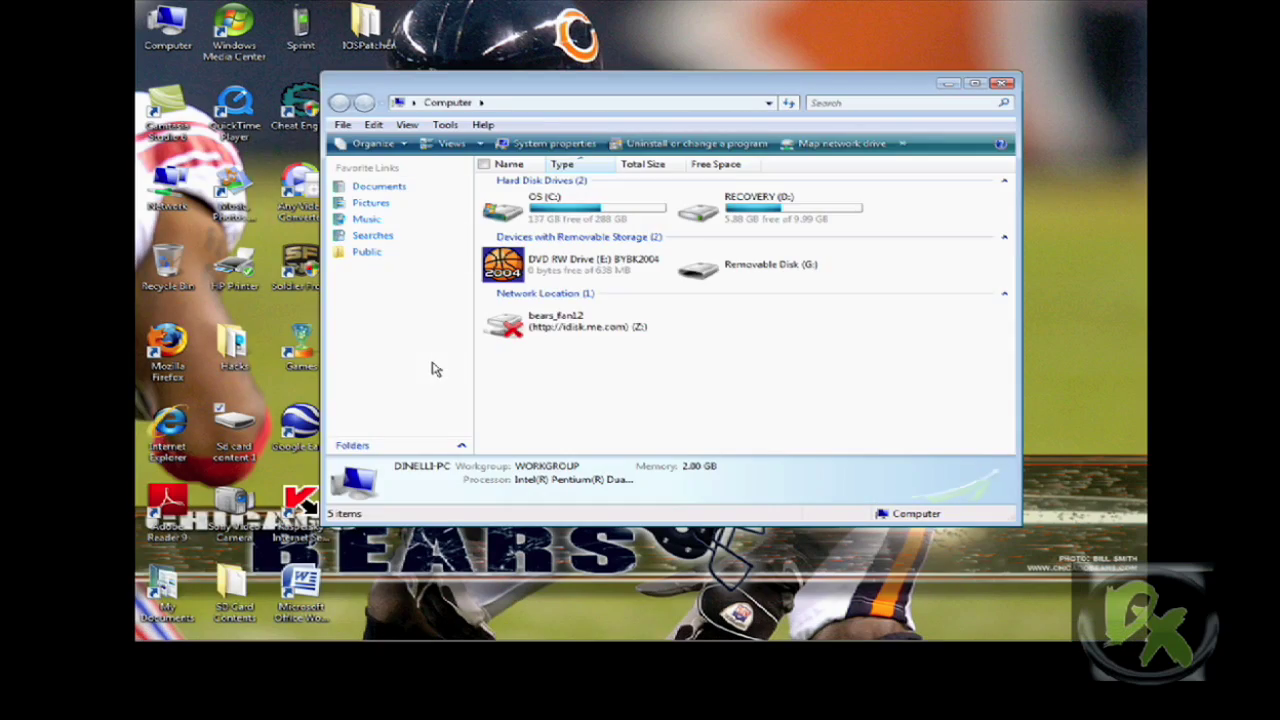
left_click(688, 266)
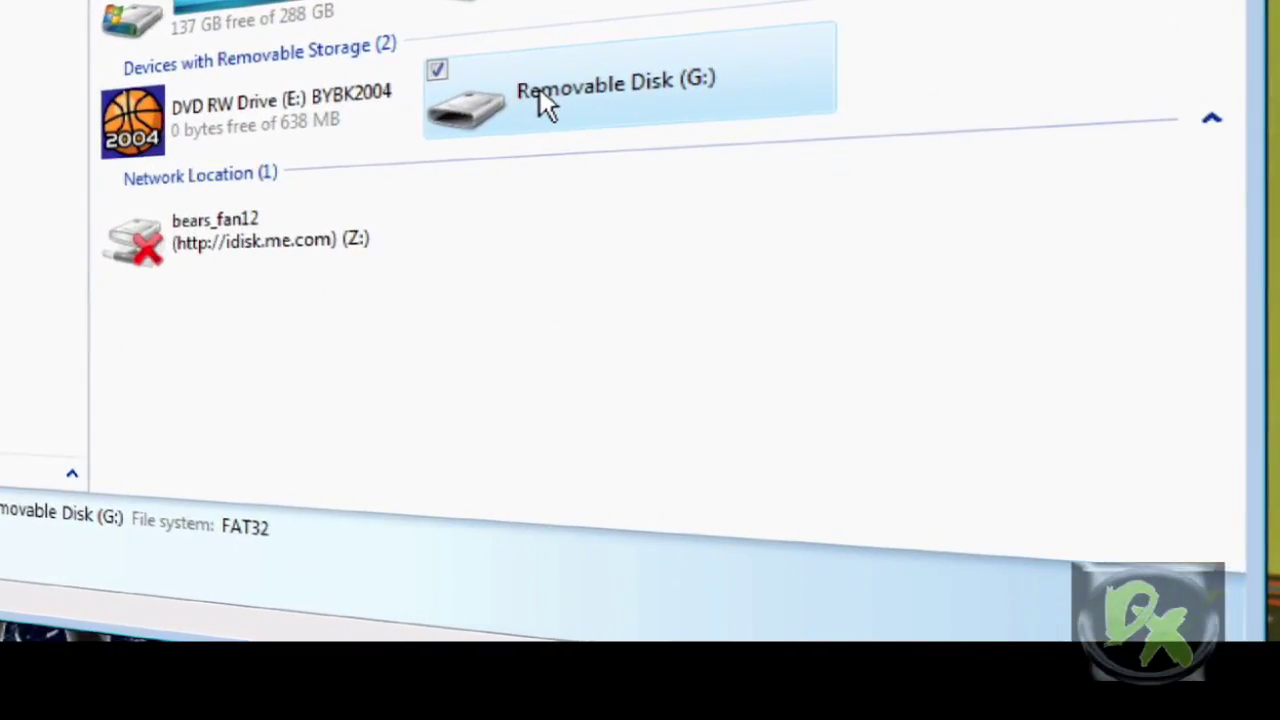
right_click(585, 133)
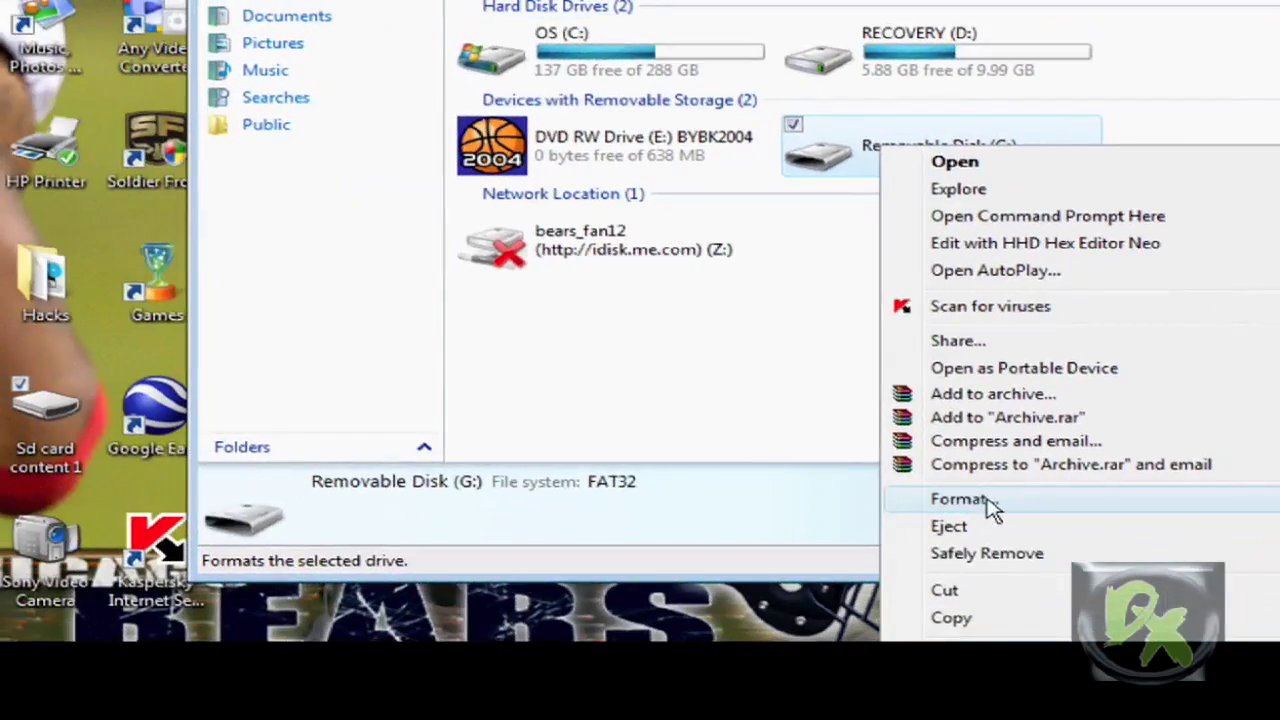
left_click(987, 502)
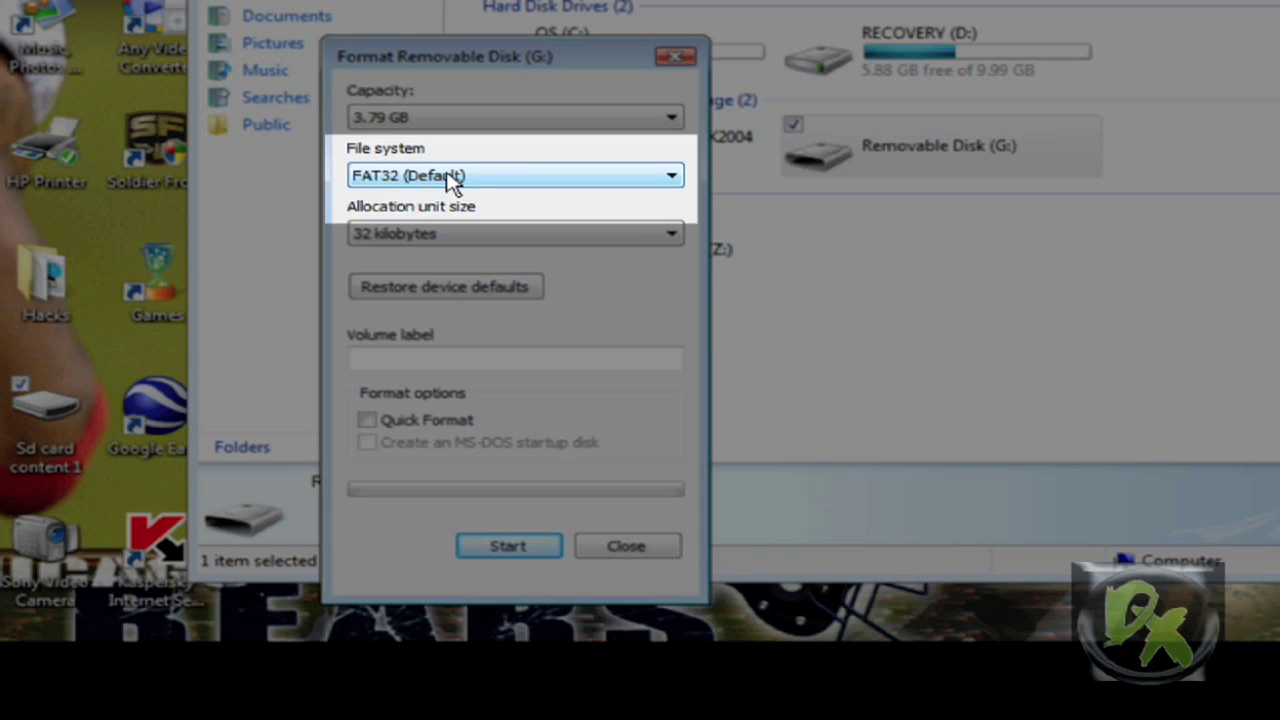
Step: Choose the FAT file system, start the format, and accept erasing all data on the card
left_click(452, 177)
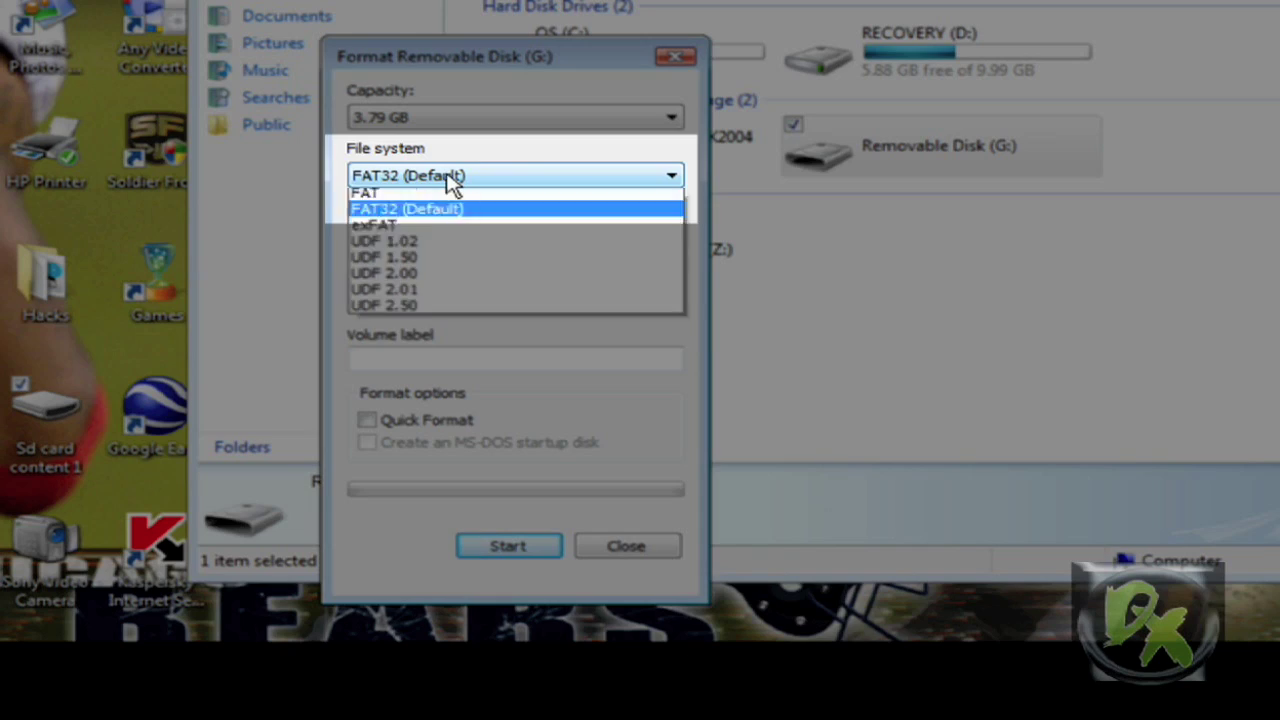
left_click(444, 209)
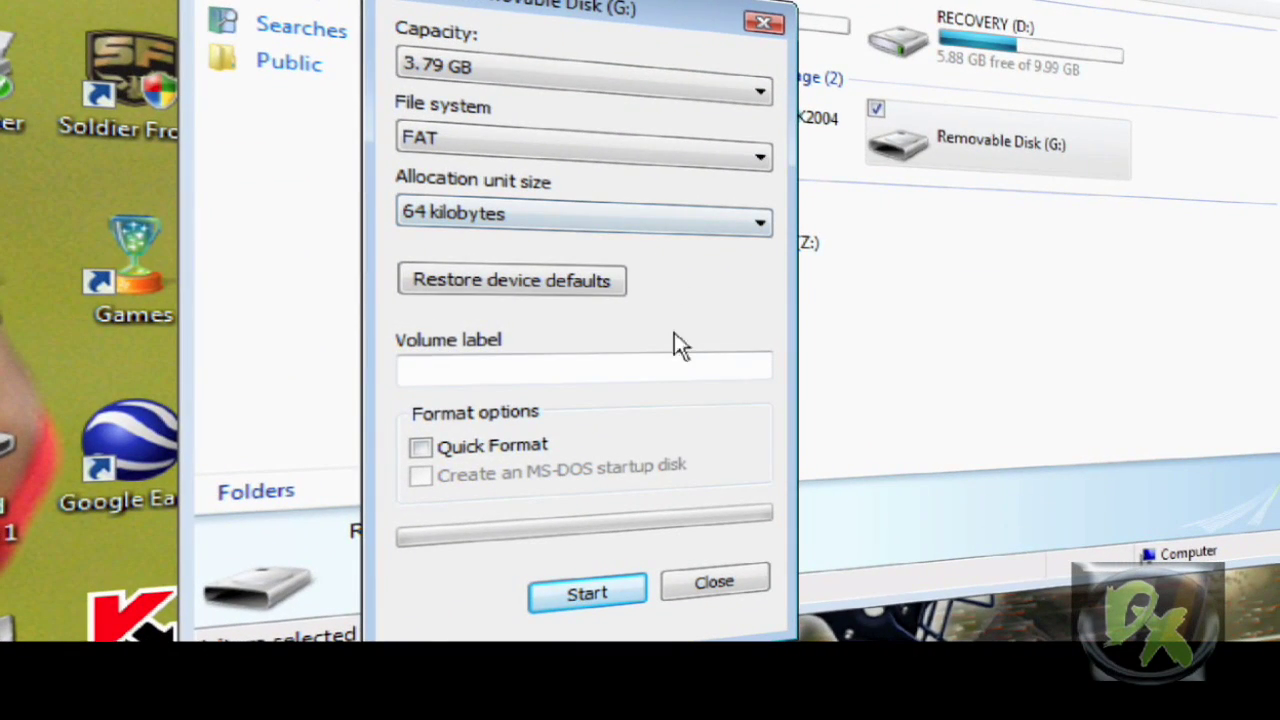
left_click(608, 591)
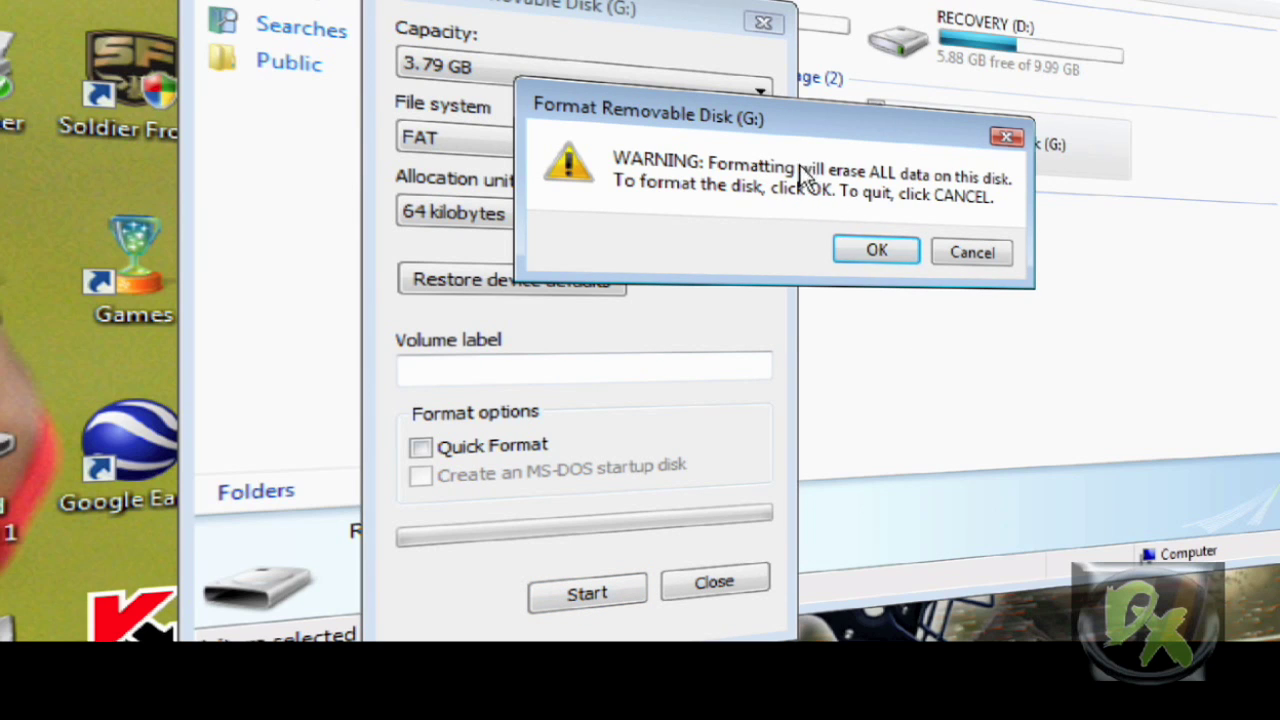
left_click(888, 251)
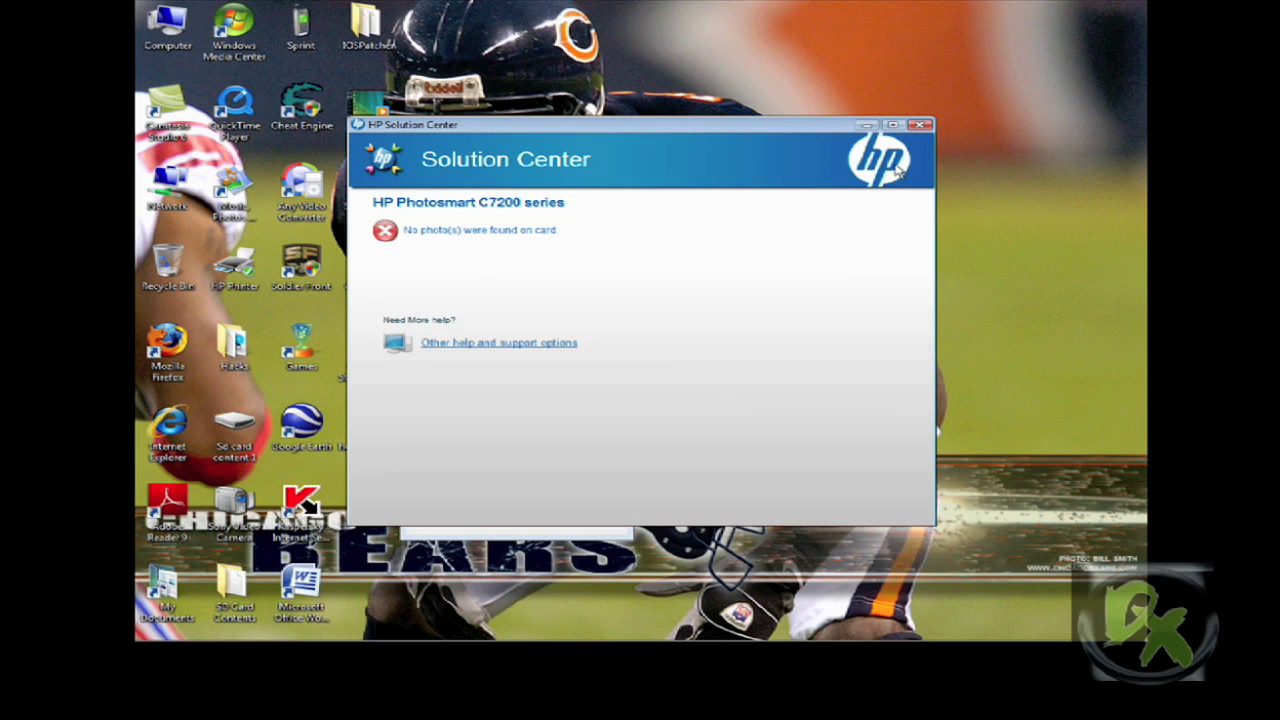
Step: Close the HP photo-card notice, acknowledge Format Complete, and close the format window
left_click(919, 126)
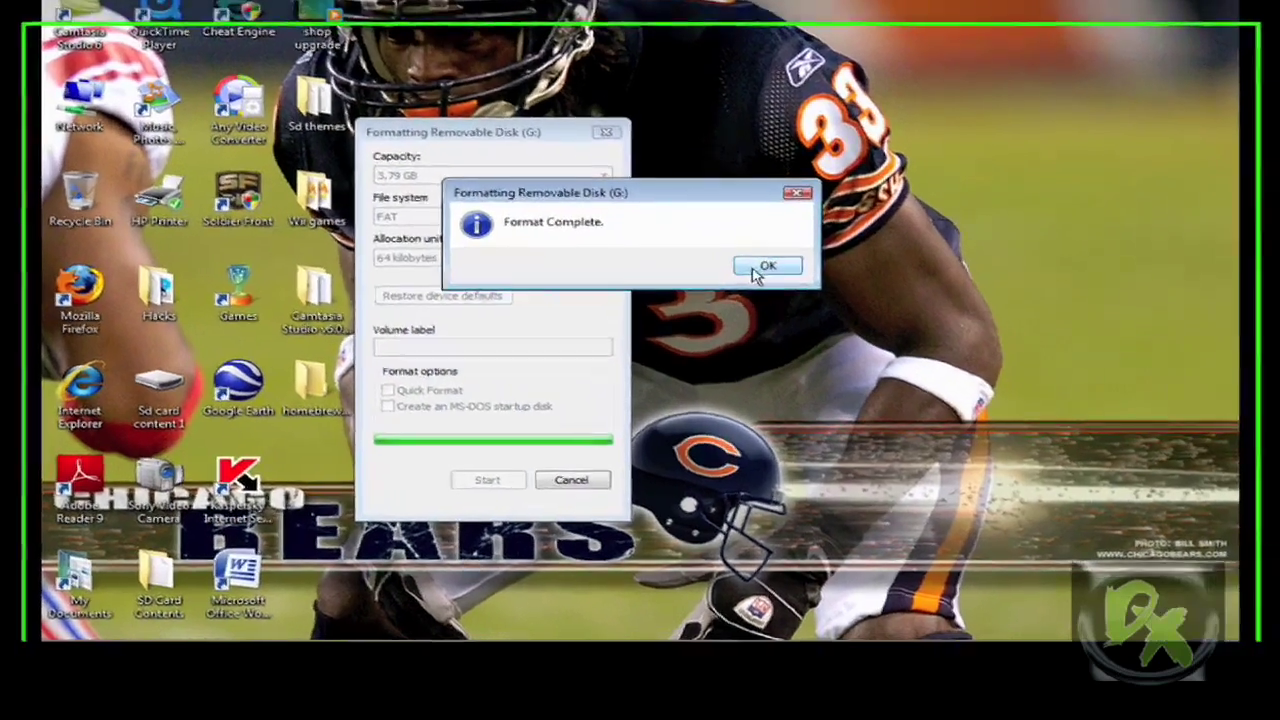
left_click(749, 326)
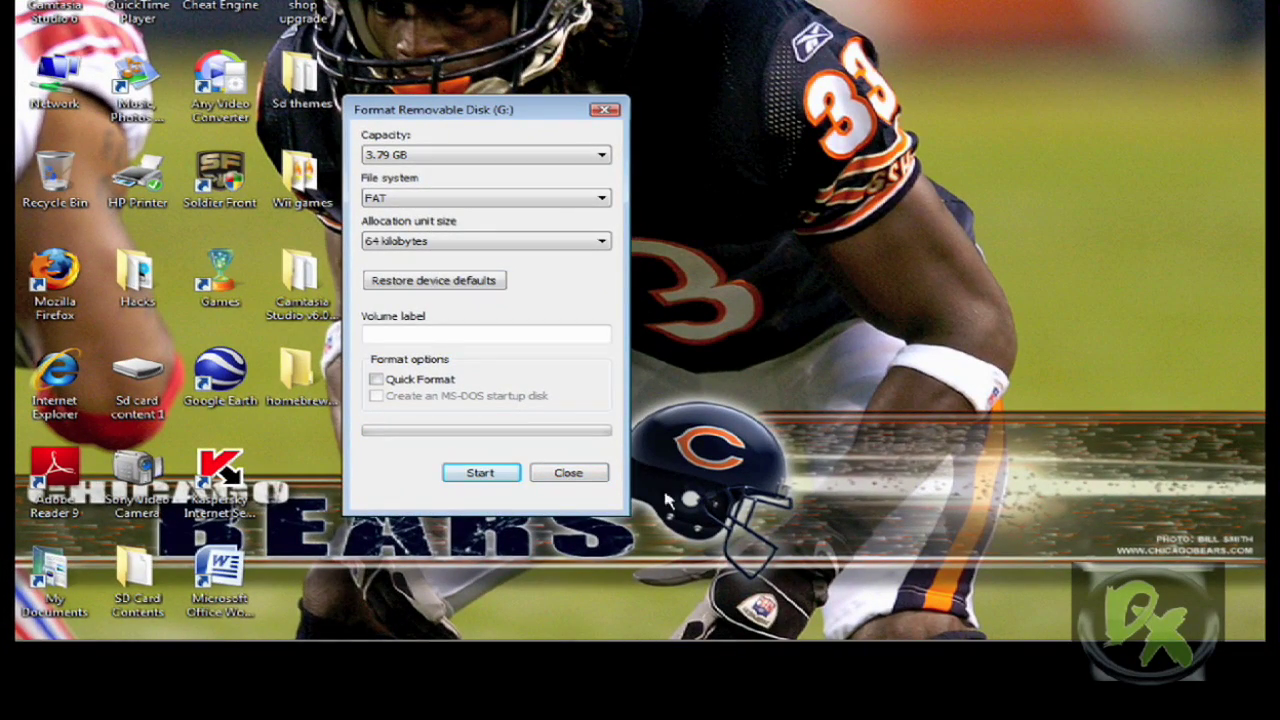
left_click(570, 475)
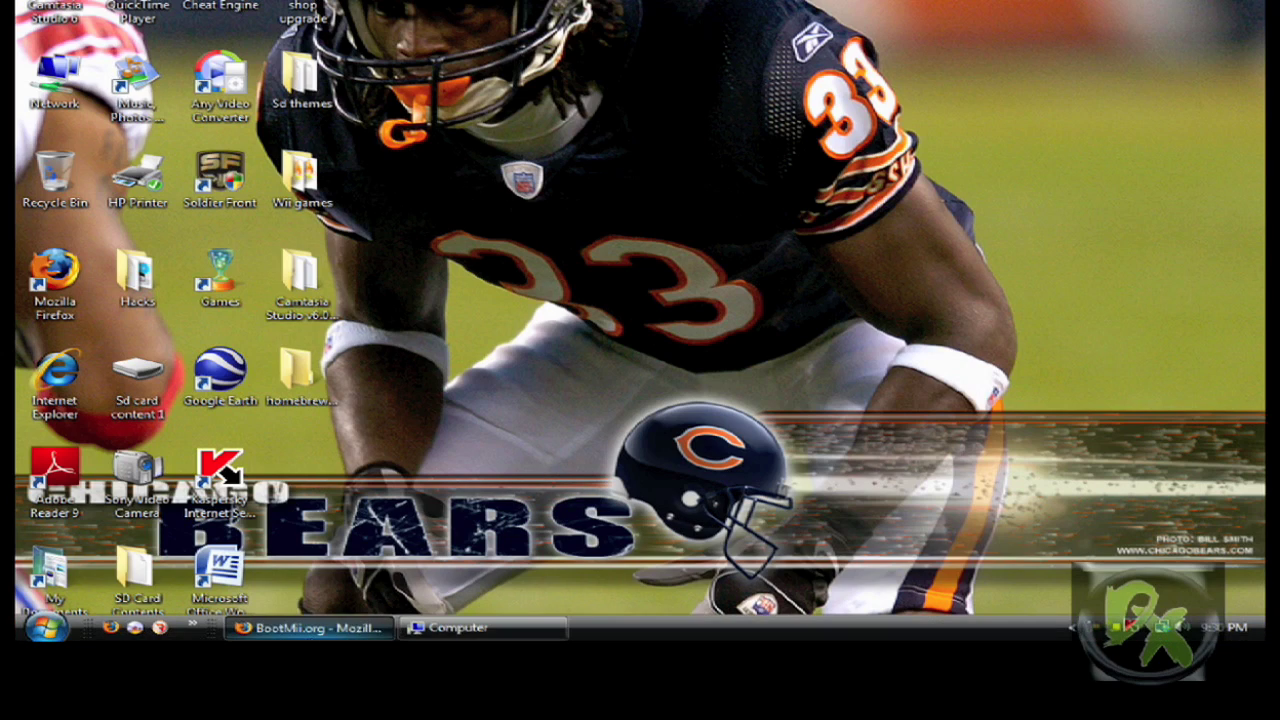
Step: Close Computer, reload bootmii.org/download in Firefox, and open HackMii Installer v0.6 zip in WinRAR
right_click(432, 628)
left_click(491, 624)
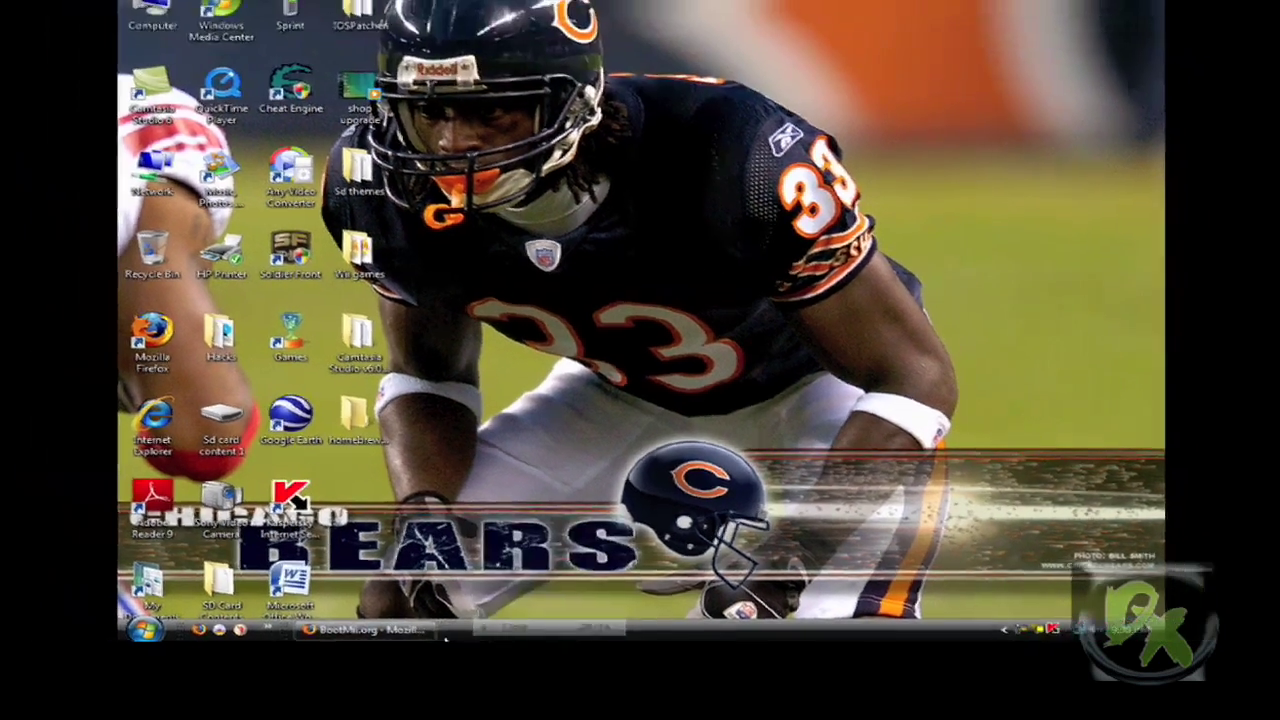
left_click(375, 636)
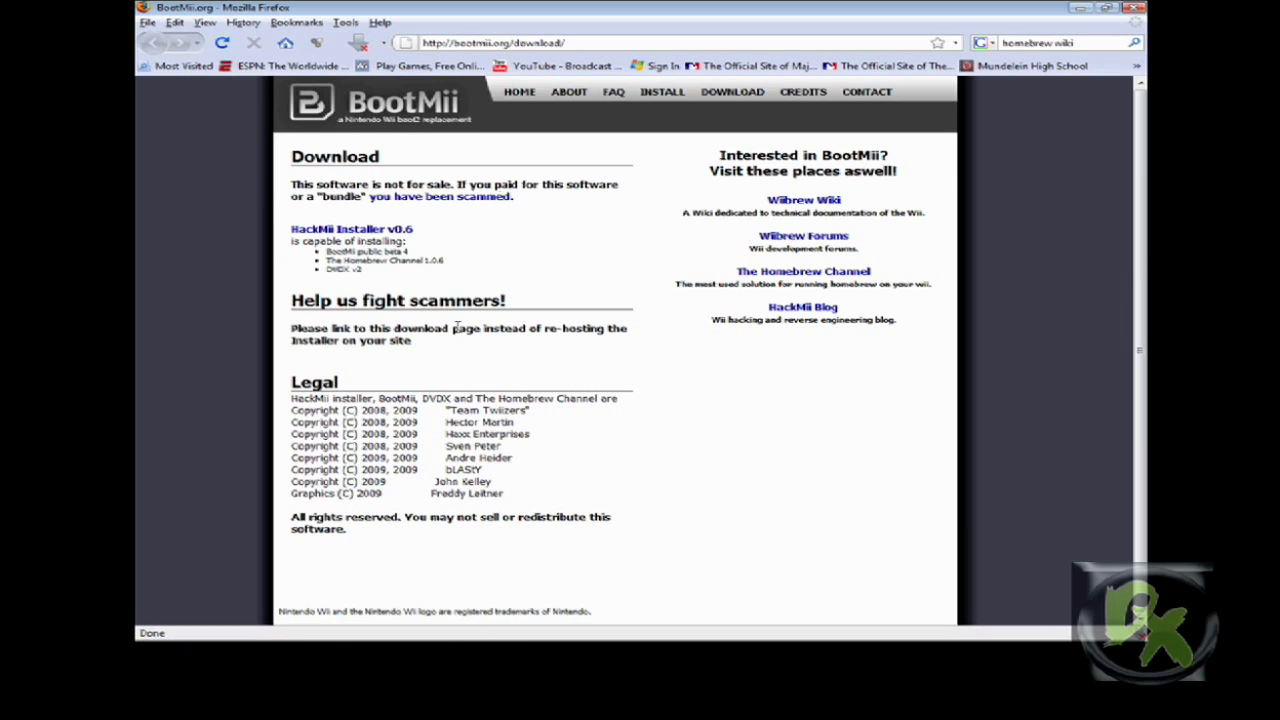
left_click(605, 42)
key("Return")
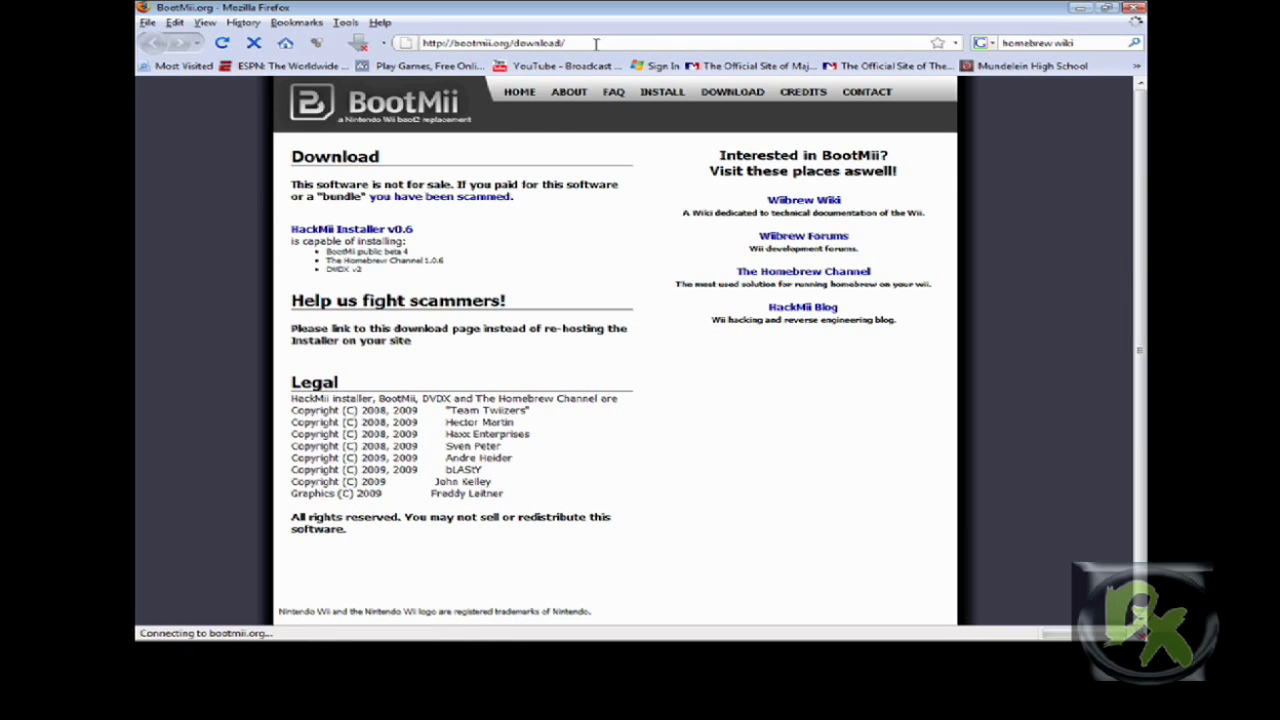
left_click(381, 230)
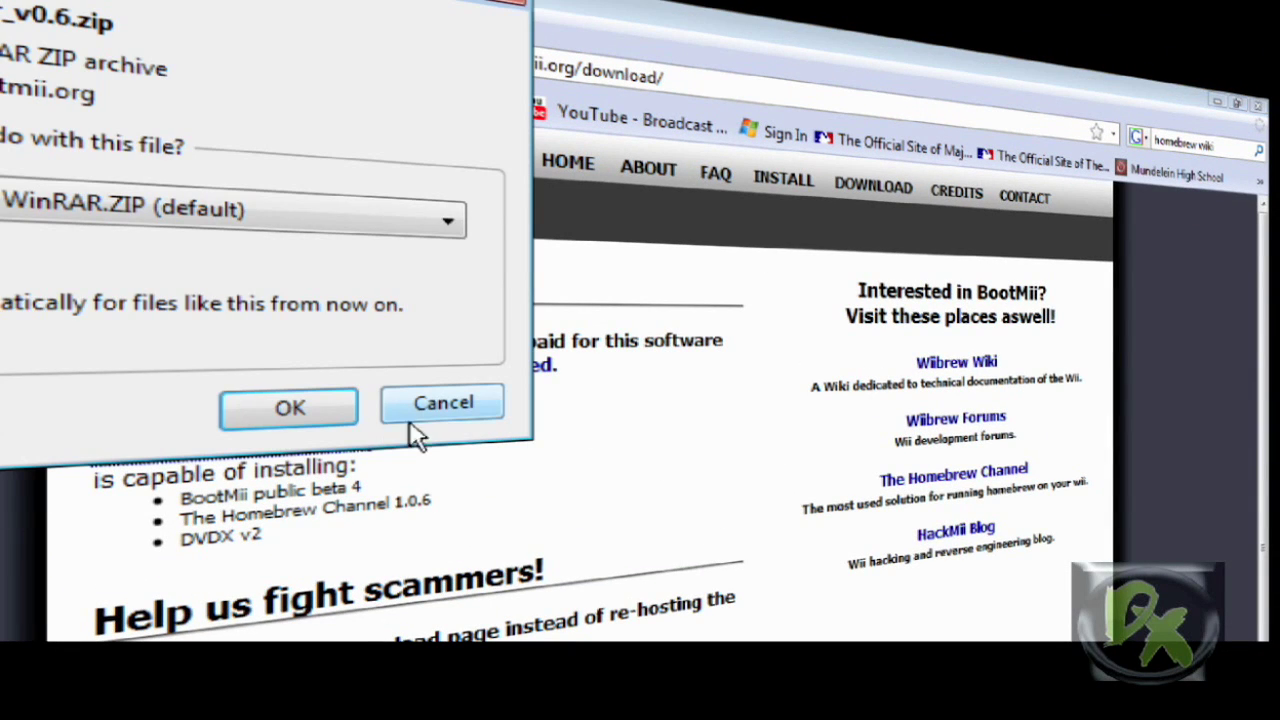
left_click(340, 422)
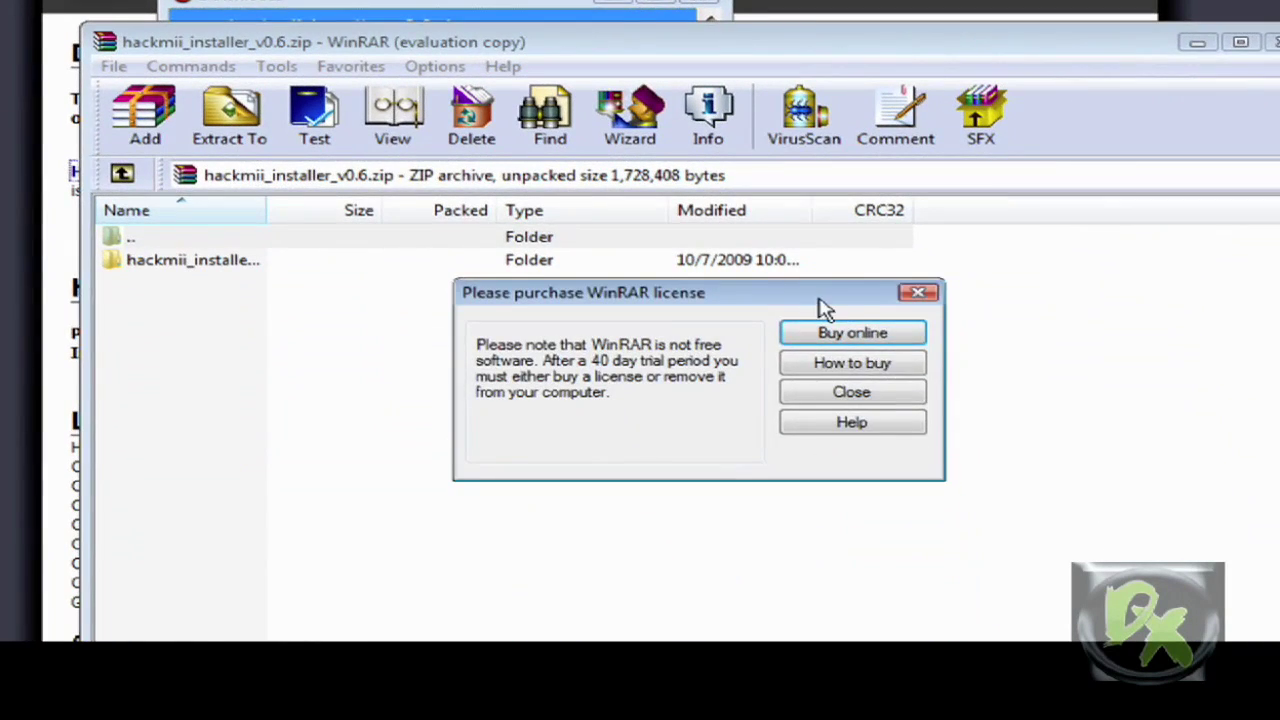
Step: Extract hackmii_installer_v0.6.zip to the Desktop, then close the archive in WinRAR
left_click(918, 292)
left_click(251, 149)
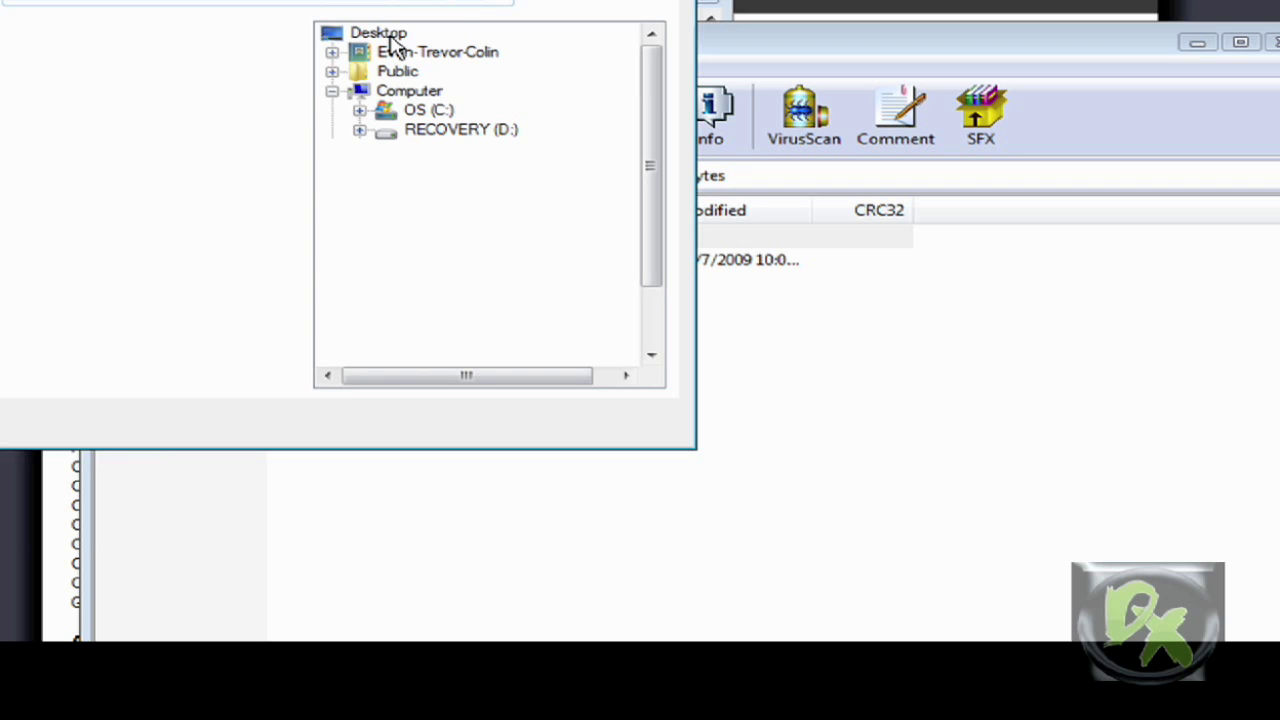
left_click(385, 35)
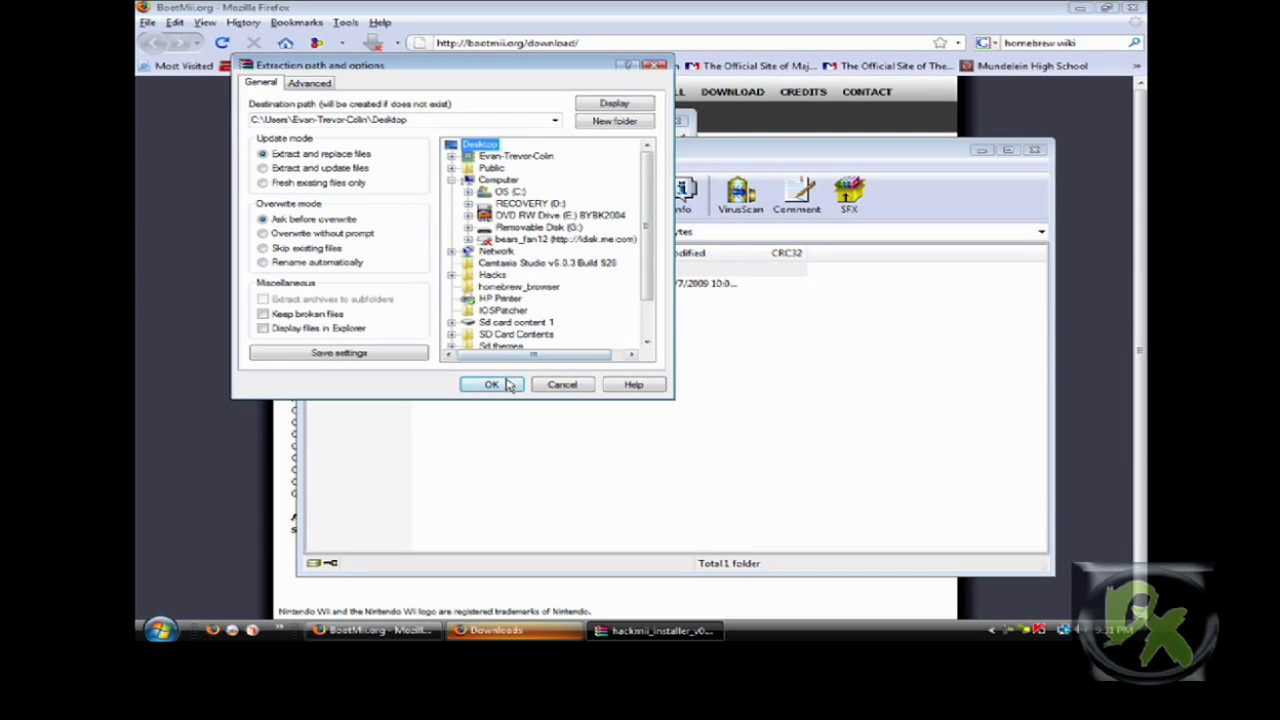
left_click(508, 385)
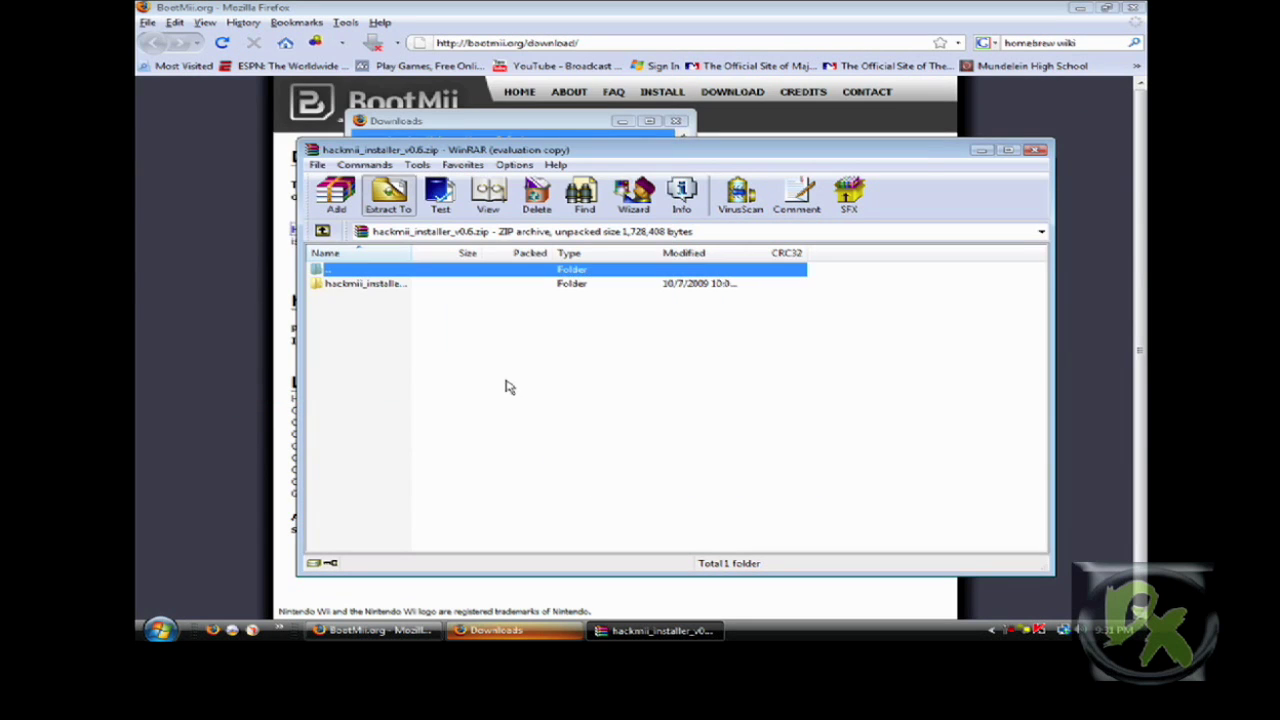
left_click(1035, 152)
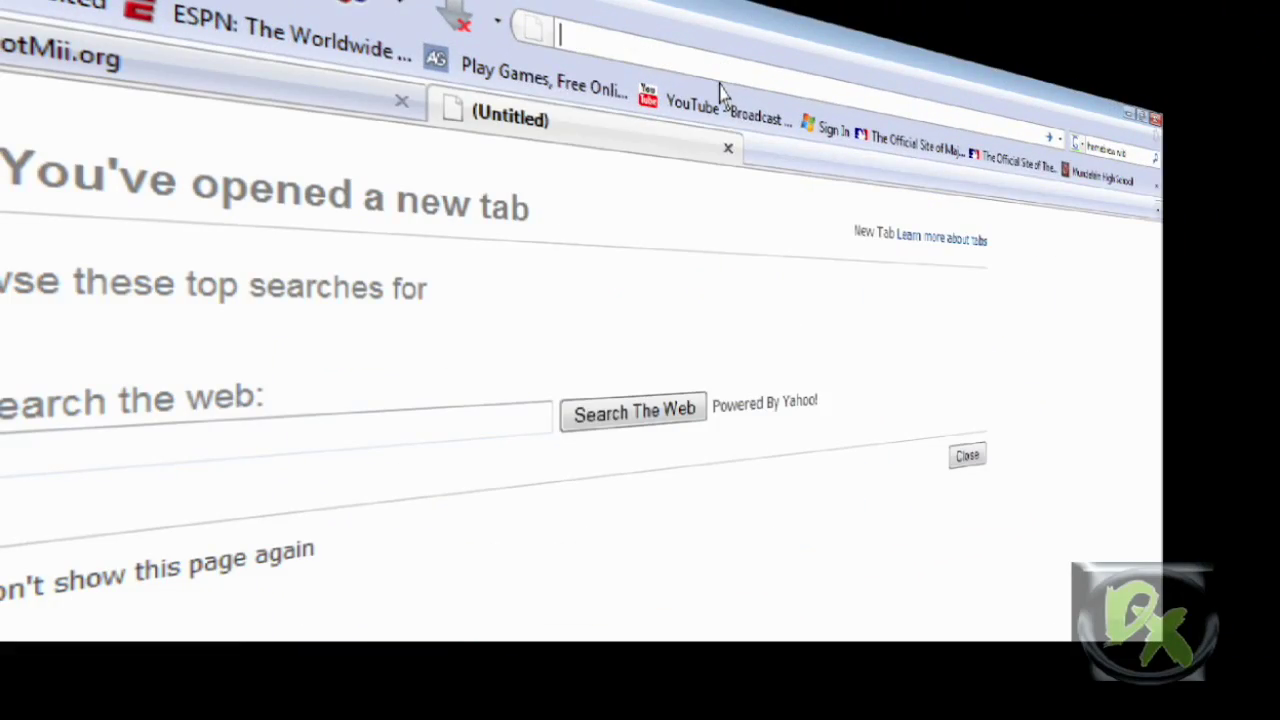
Step: Go to bannerbomb.qoid.us, open the v1 link, and download aad1f_v108.zip
type("ban")
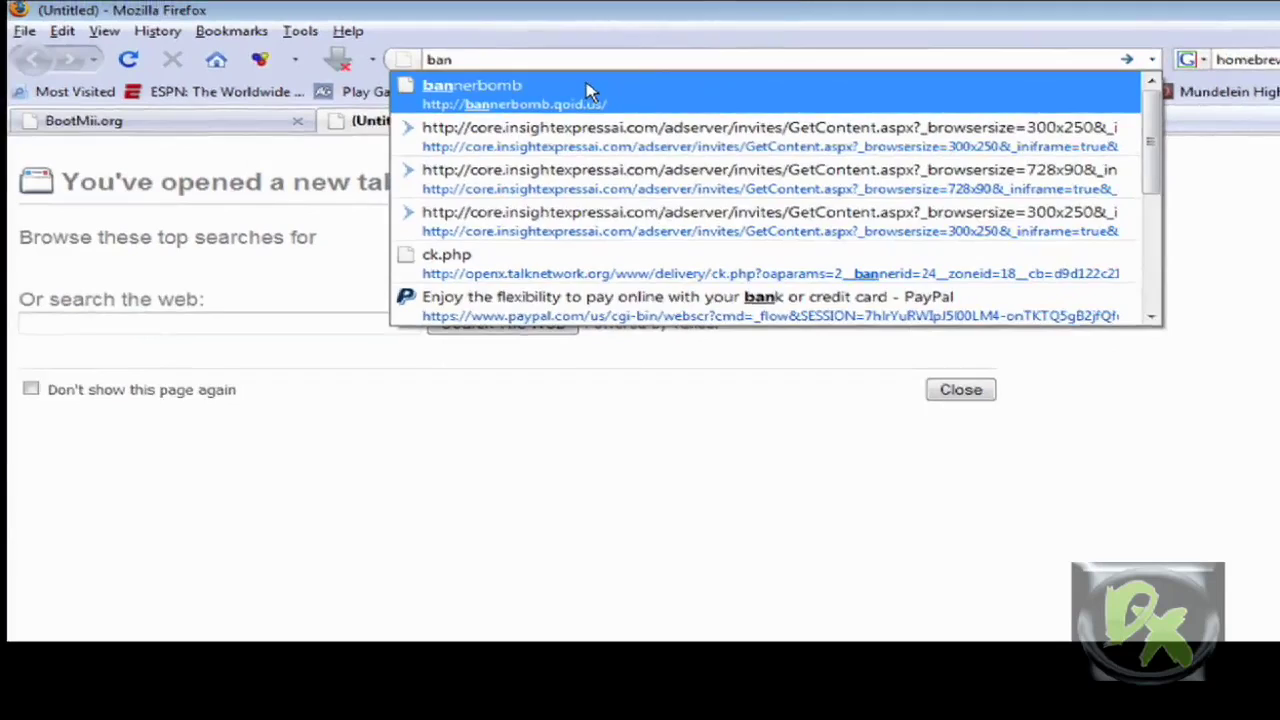
left_click(590, 92)
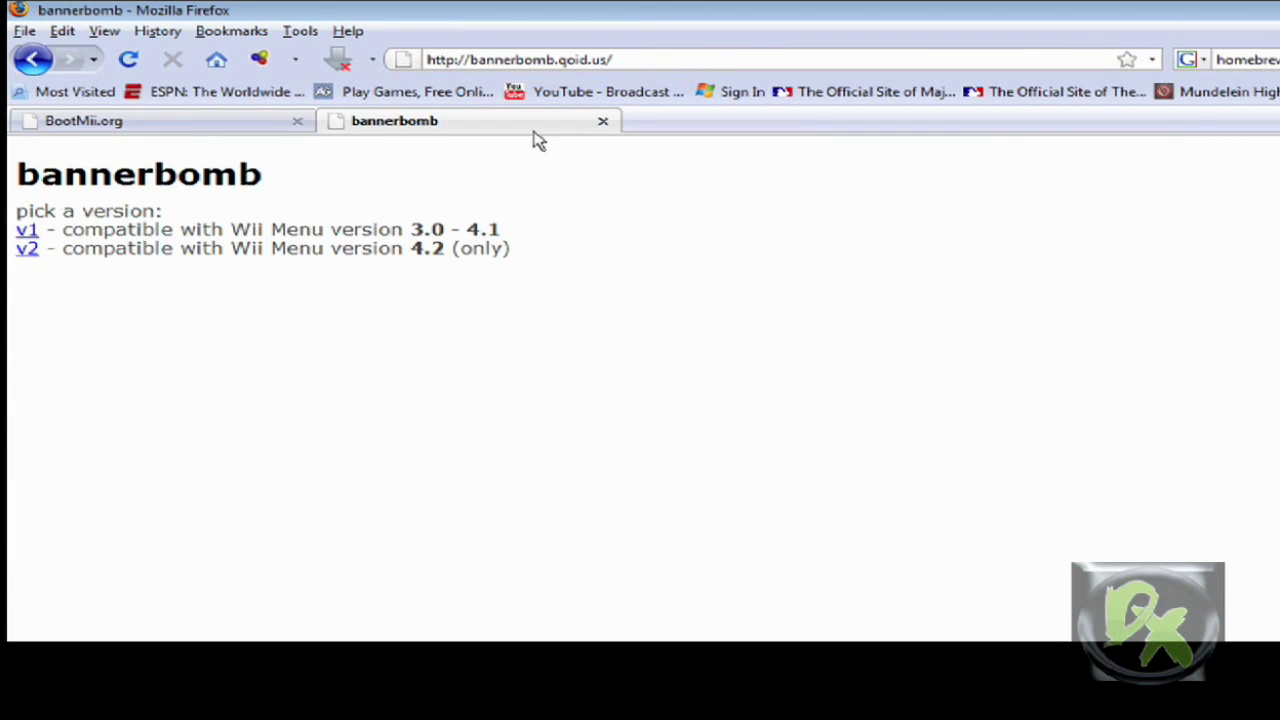
left_click(35, 229)
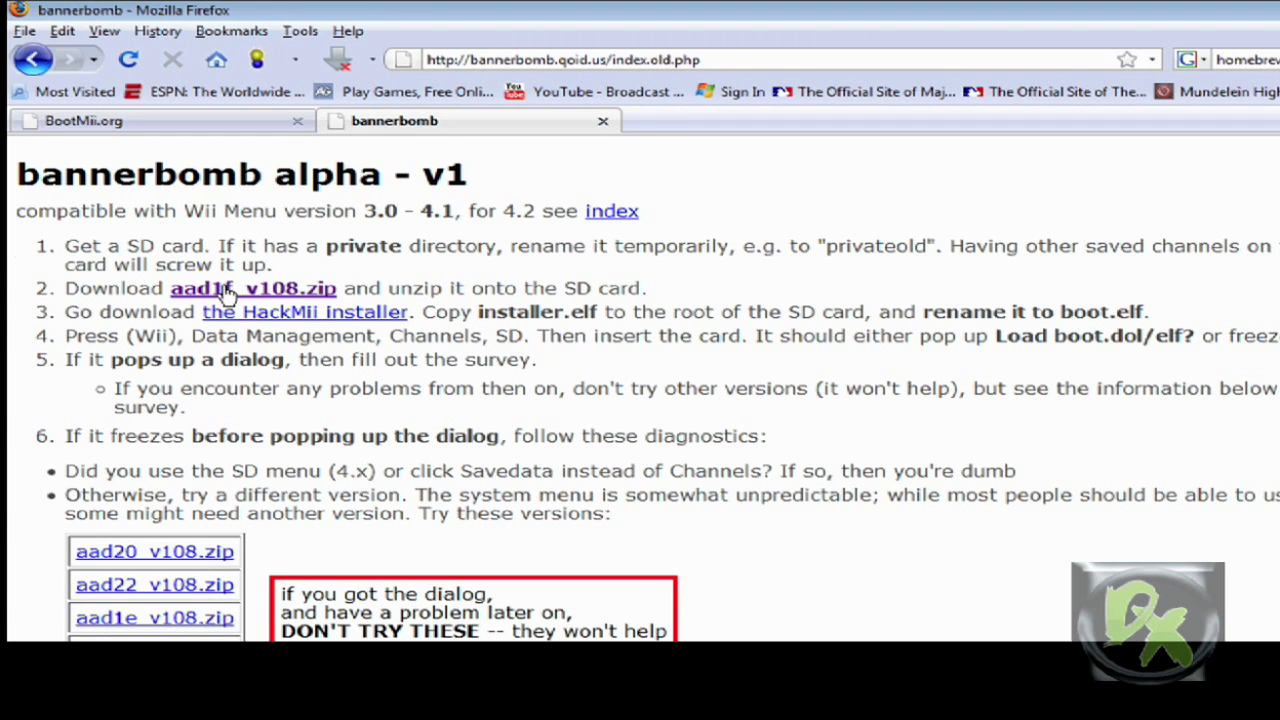
left_click(229, 291)
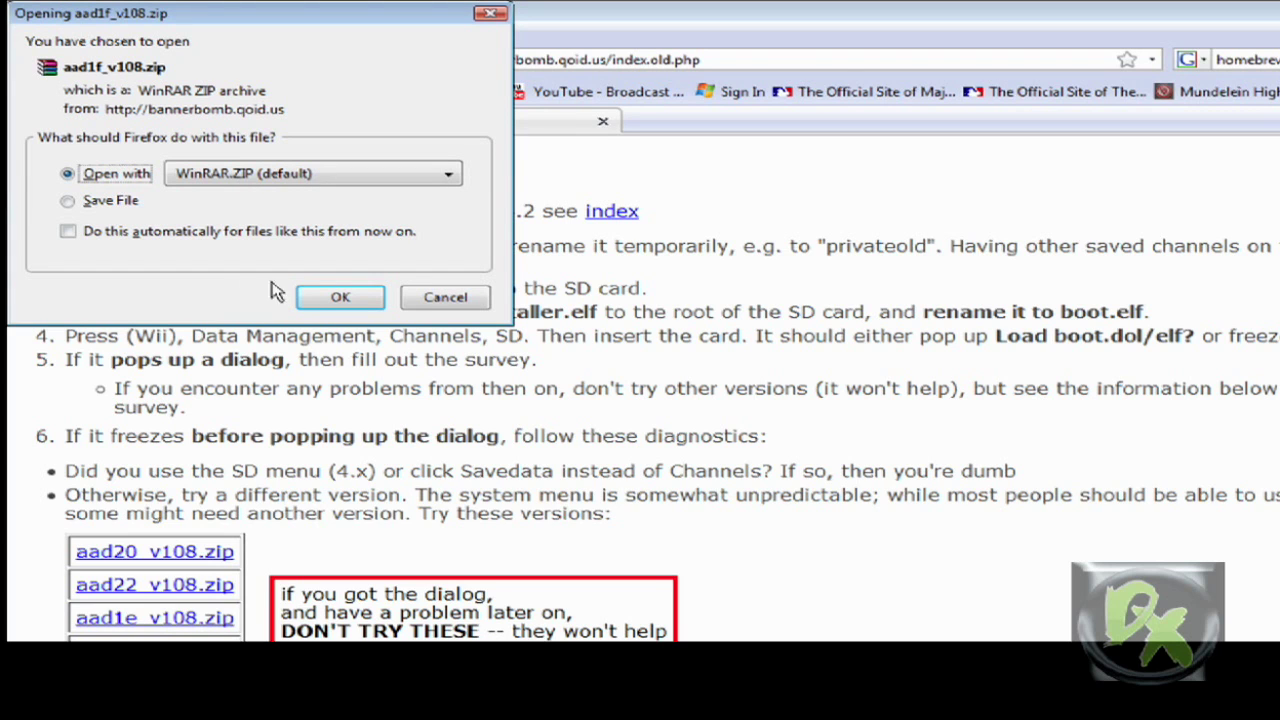
Step: Open aad1f_v108.zip in WinRAR, extract its private folder to the Desktop, and close WinRAR
left_click(330, 300)
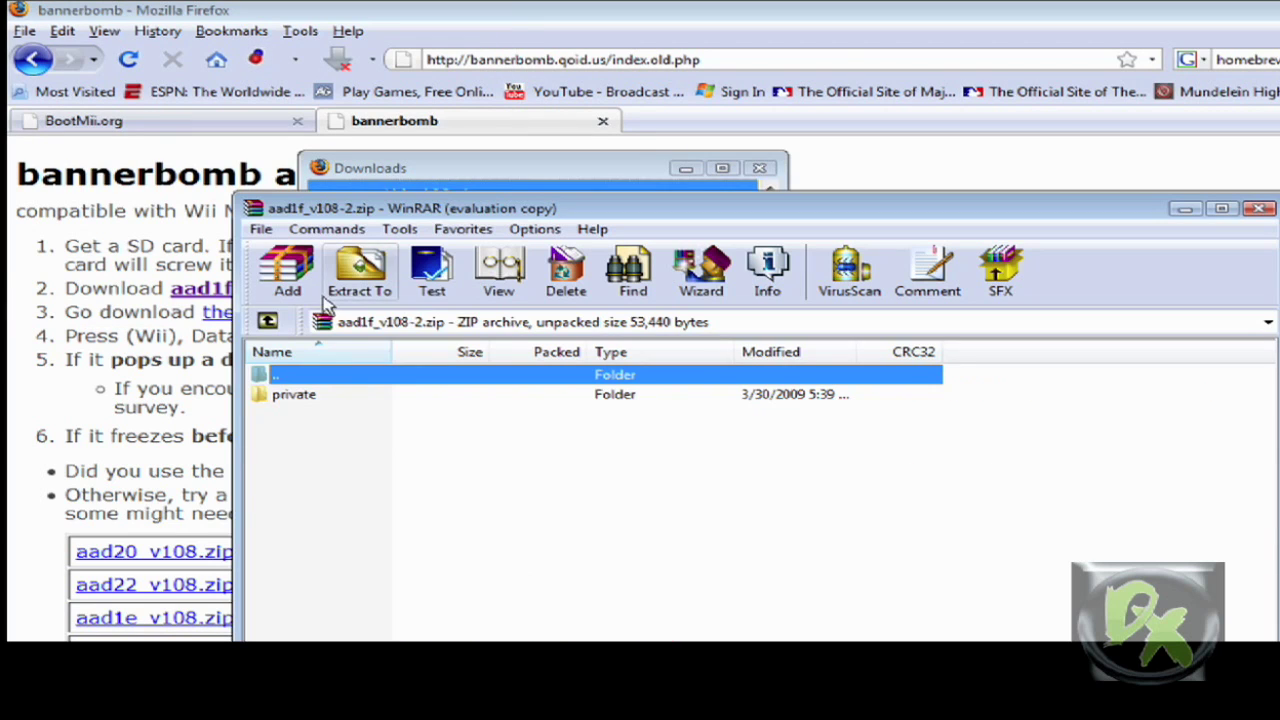
left_click(360, 275)
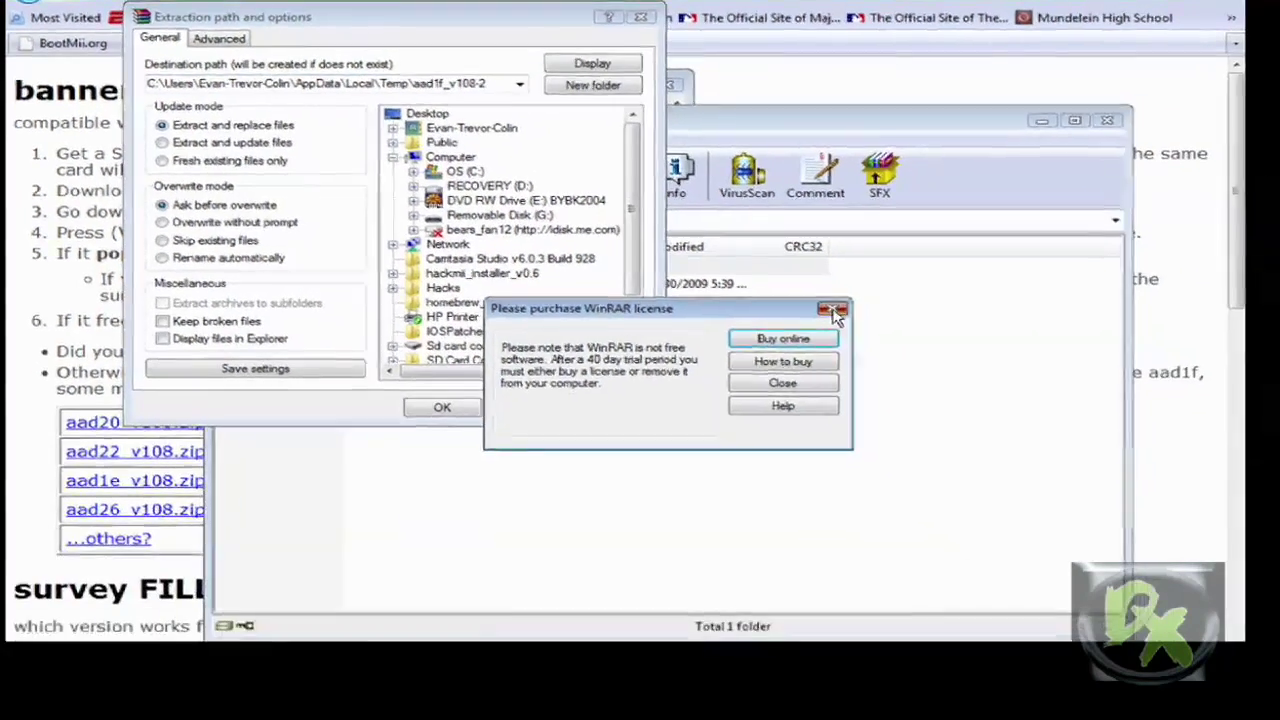
left_click(786, 383)
left_click(428, 115)
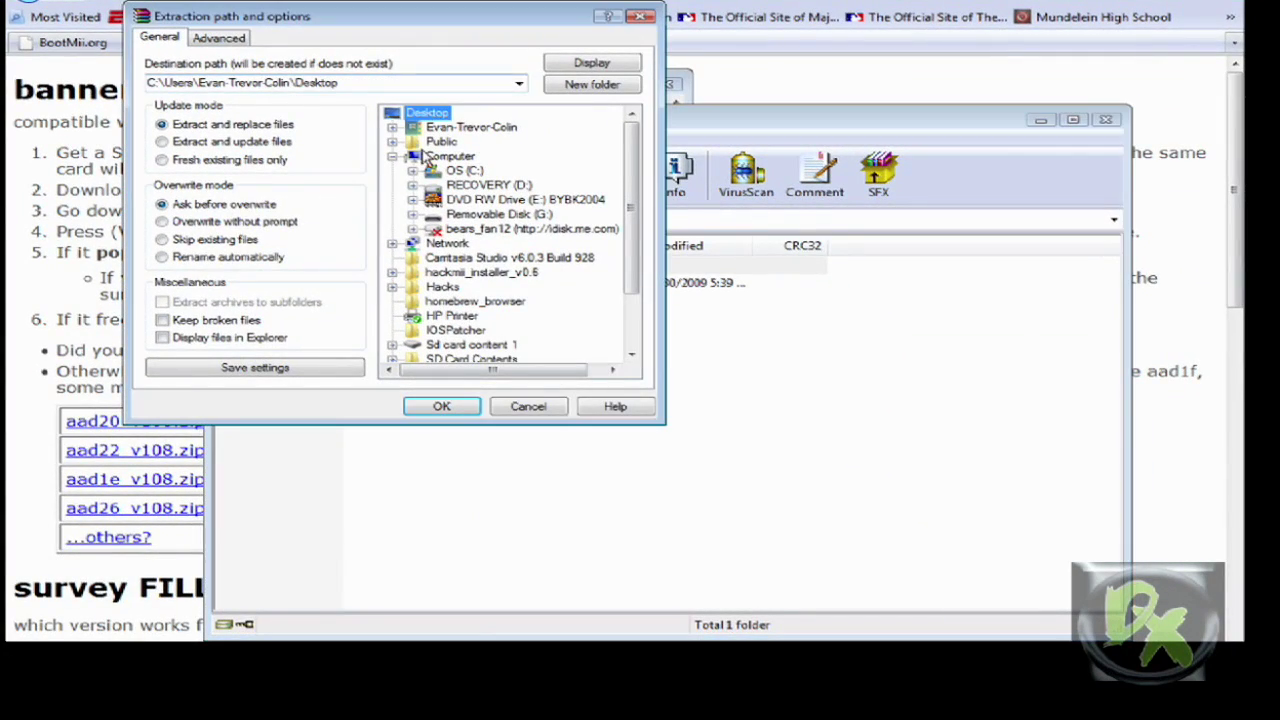
left_click(446, 412)
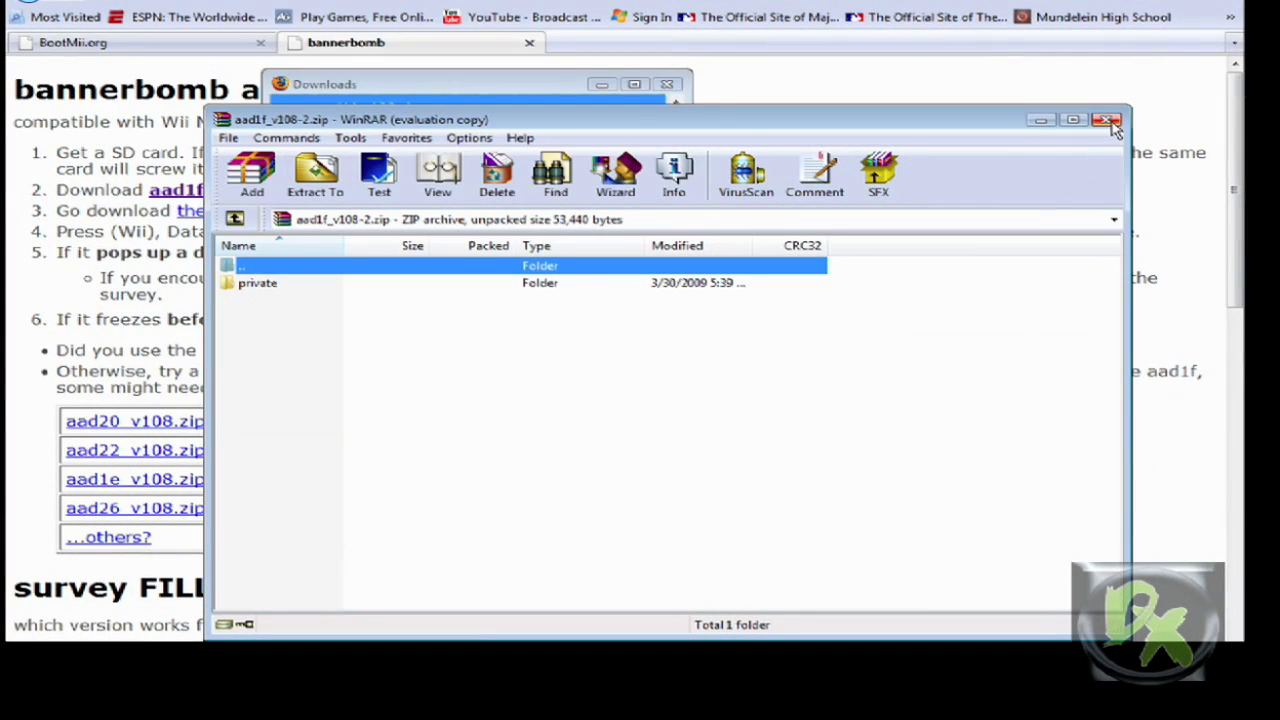
left_click(1107, 121)
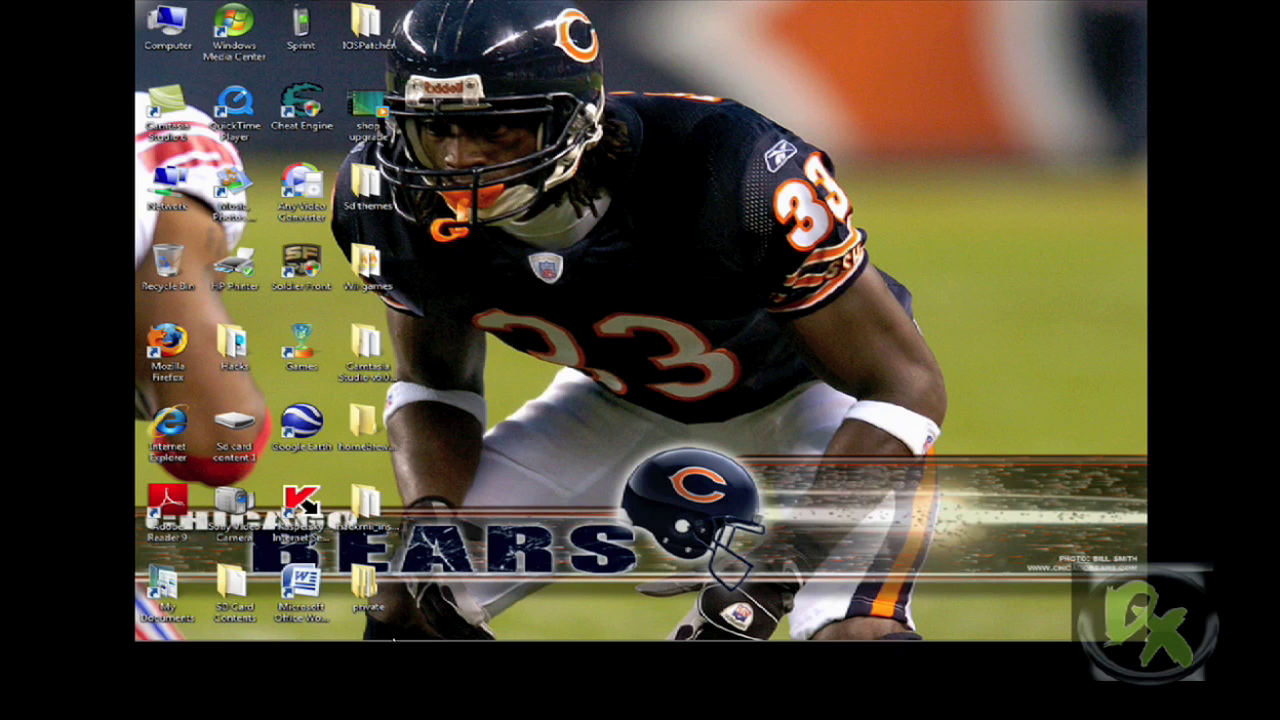
Step: Open Removable Disk (G:) via Start > Computer, reposition its window, and open hackmii_installer_v0.6
left_click(160, 629)
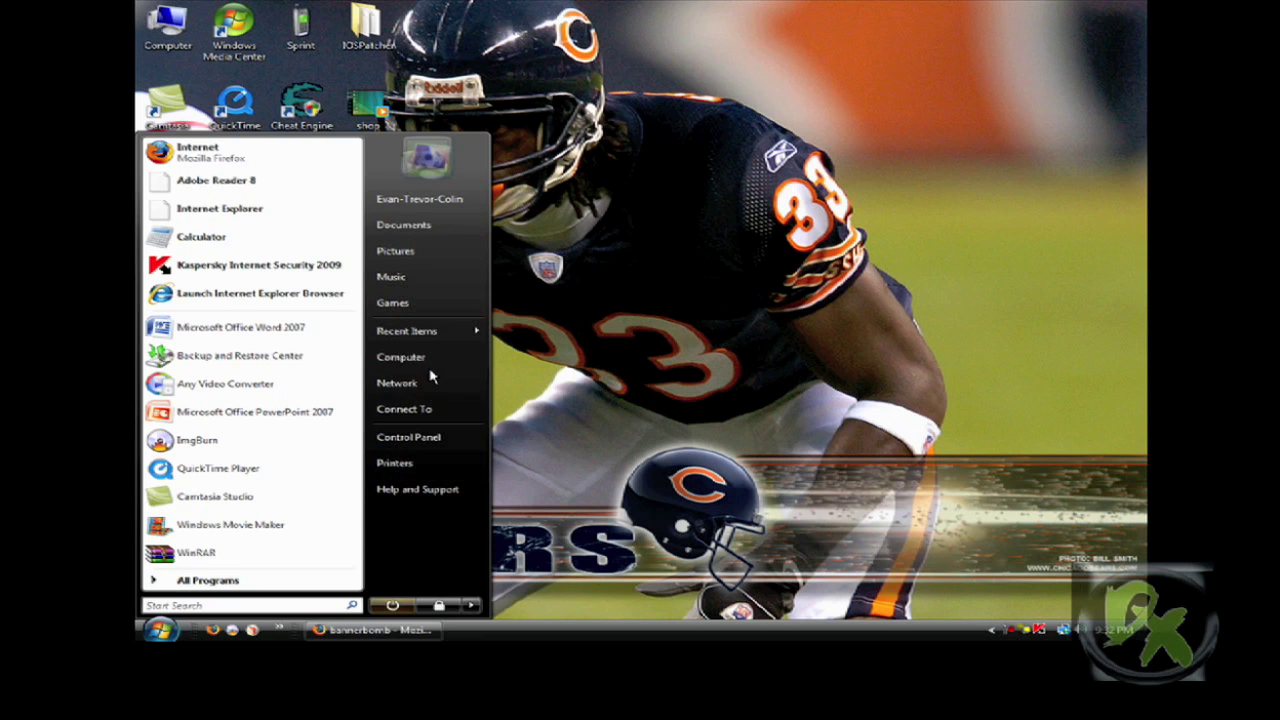
left_click(401, 357)
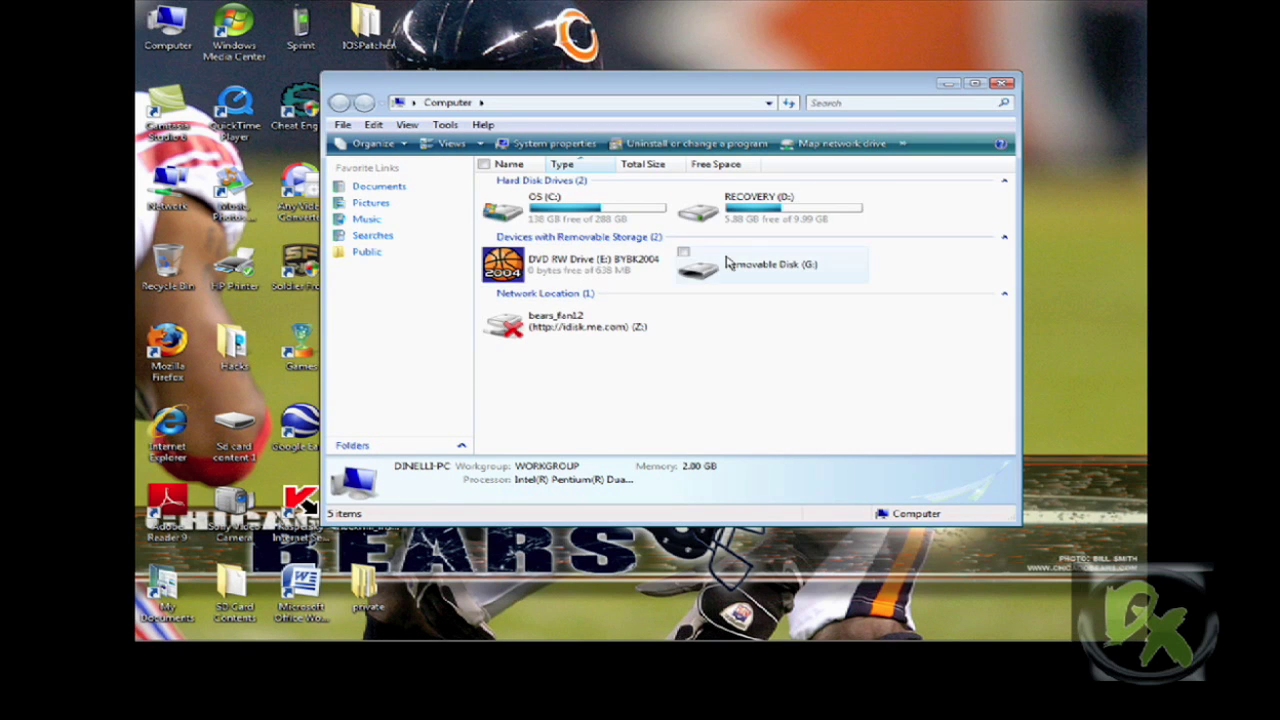
double_click(728, 262)
mouse_move(617, 88)
left_mouse_down()
mouse_move(726, 83)
mouse_move(799, 50)
left_mouse_up()
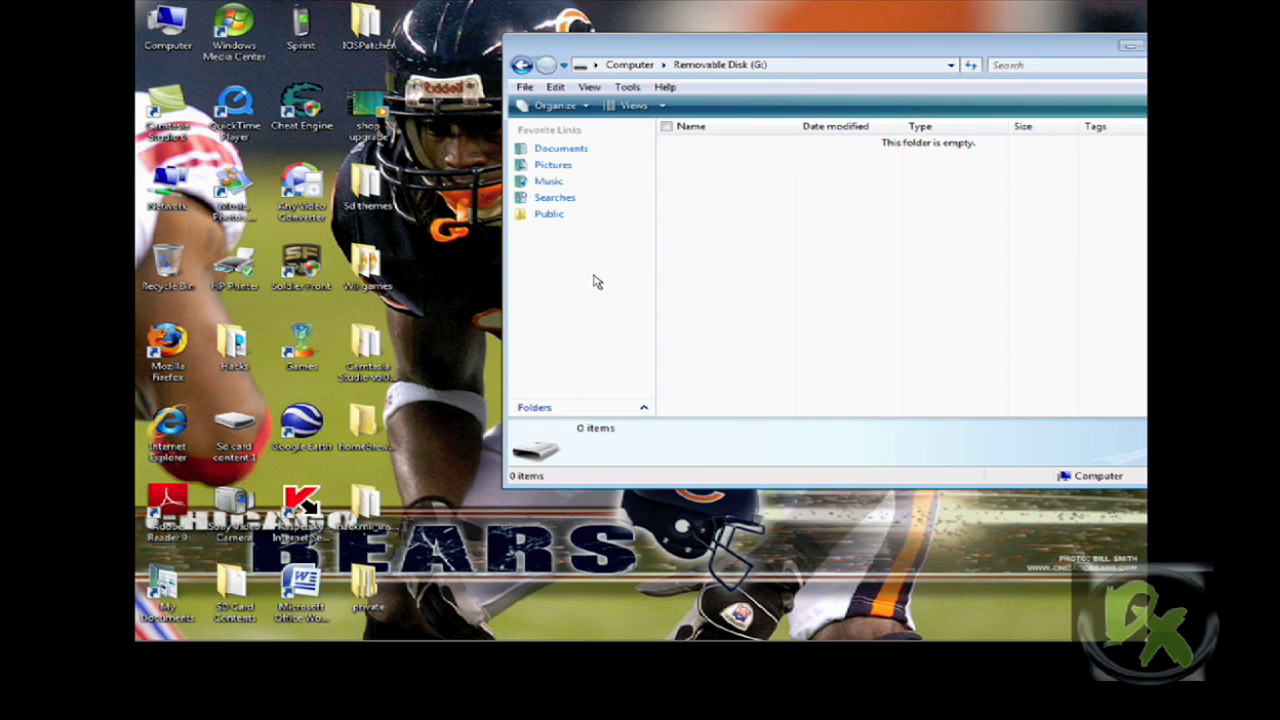
left_click_drag(668, 57, 683, 196)
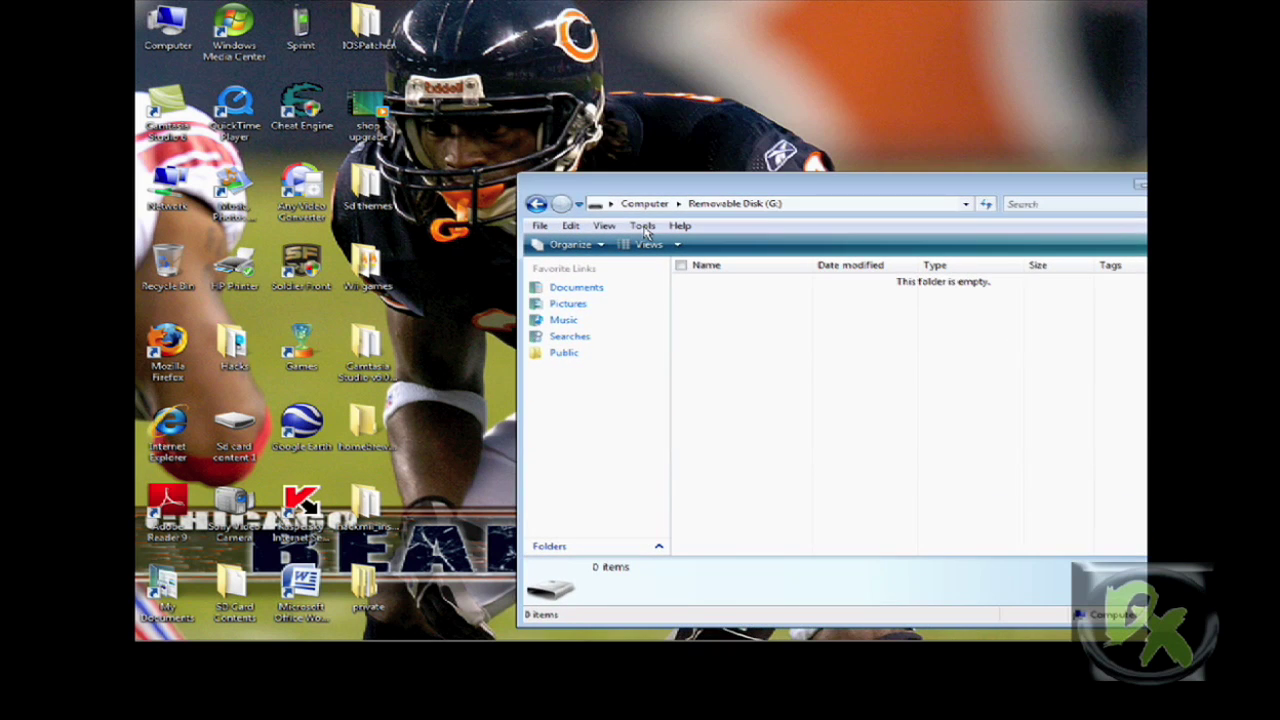
double_click(393, 500)
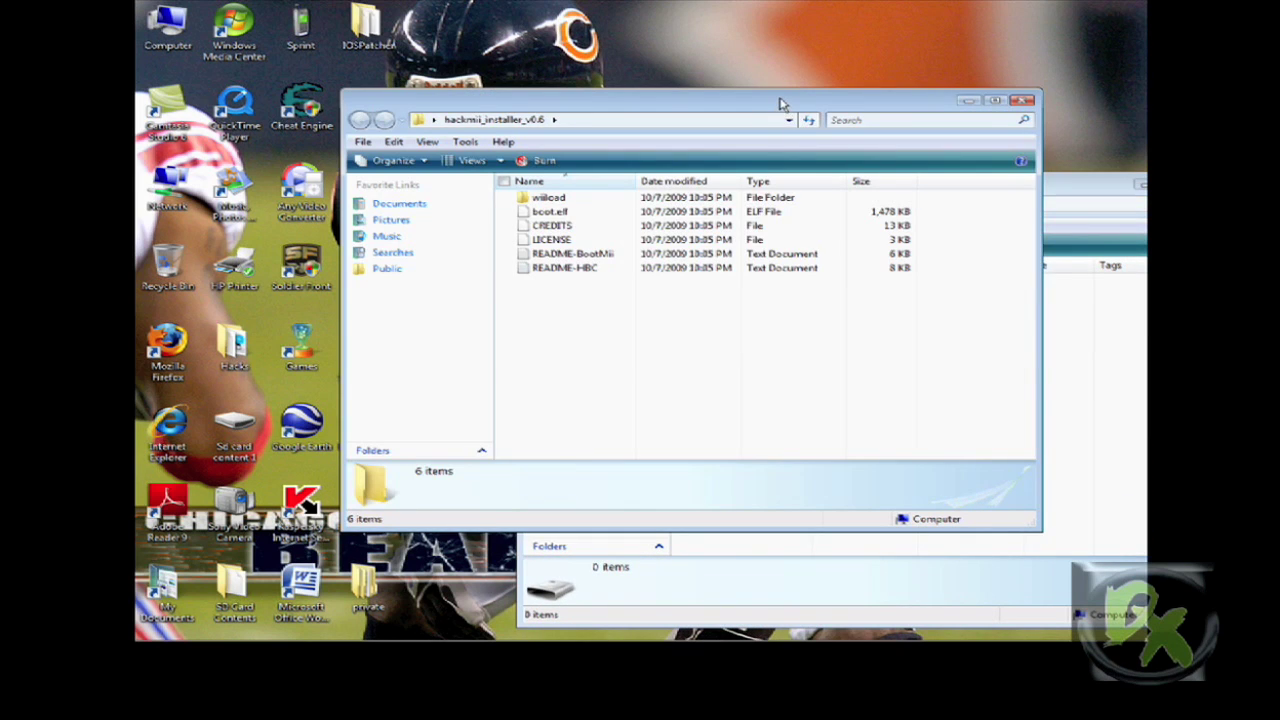
Step: Copy boot.elf from the hackmii_installer_v0.6 folder and paste it onto the SD card
mouse_move(781, 103)
left_mouse_down()
mouse_move(690, 128)
mouse_move(479, 238)
left_mouse_up()
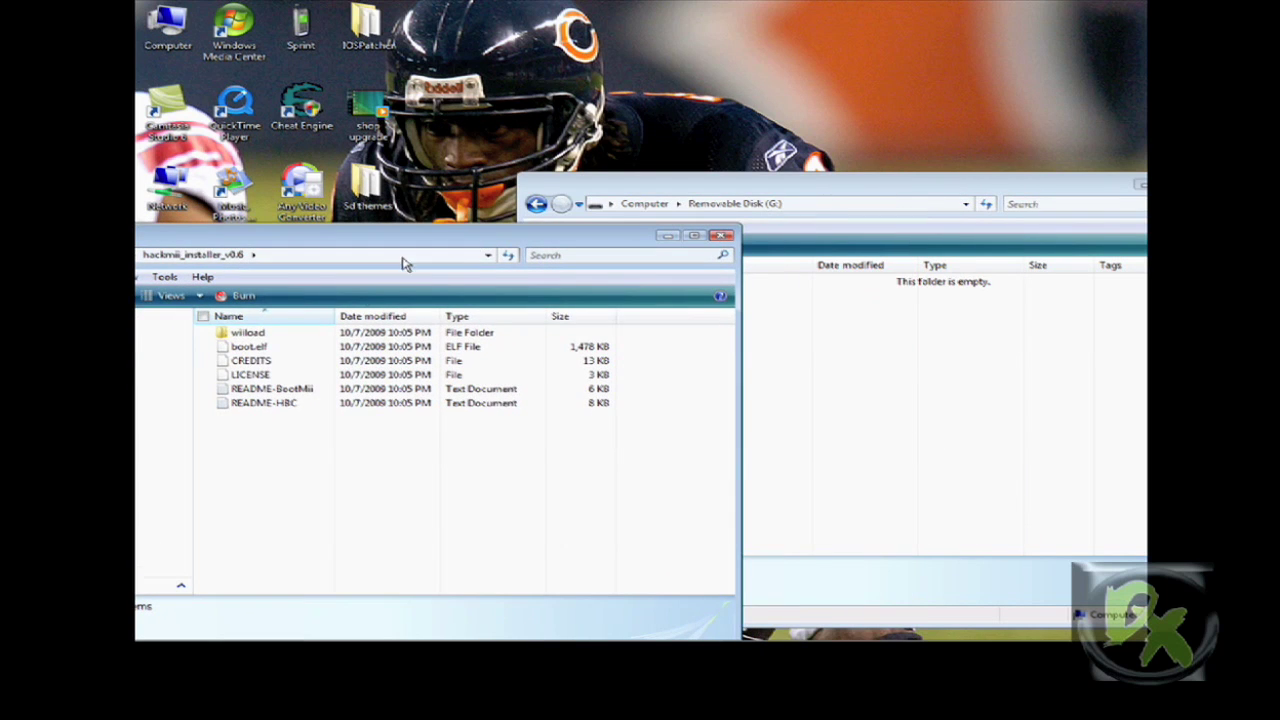
right_click(259, 349)
left_click(318, 262)
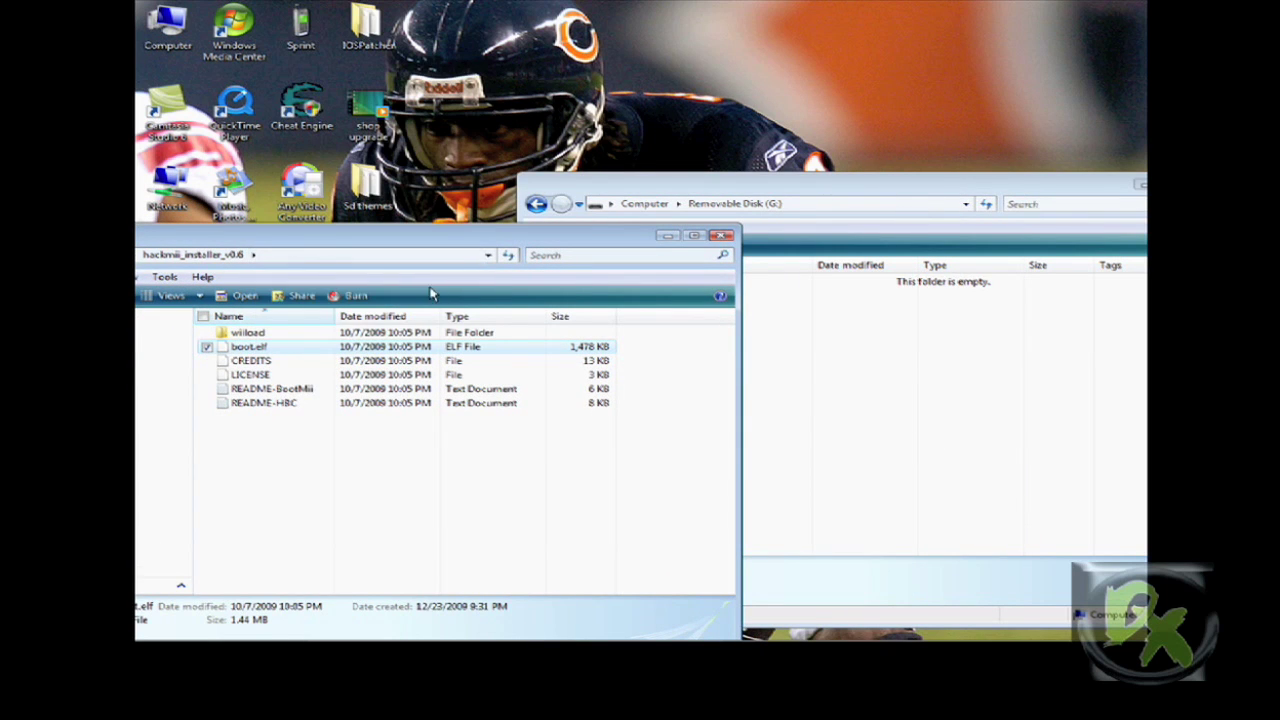
left_click(815, 327)
right_click(740, 315)
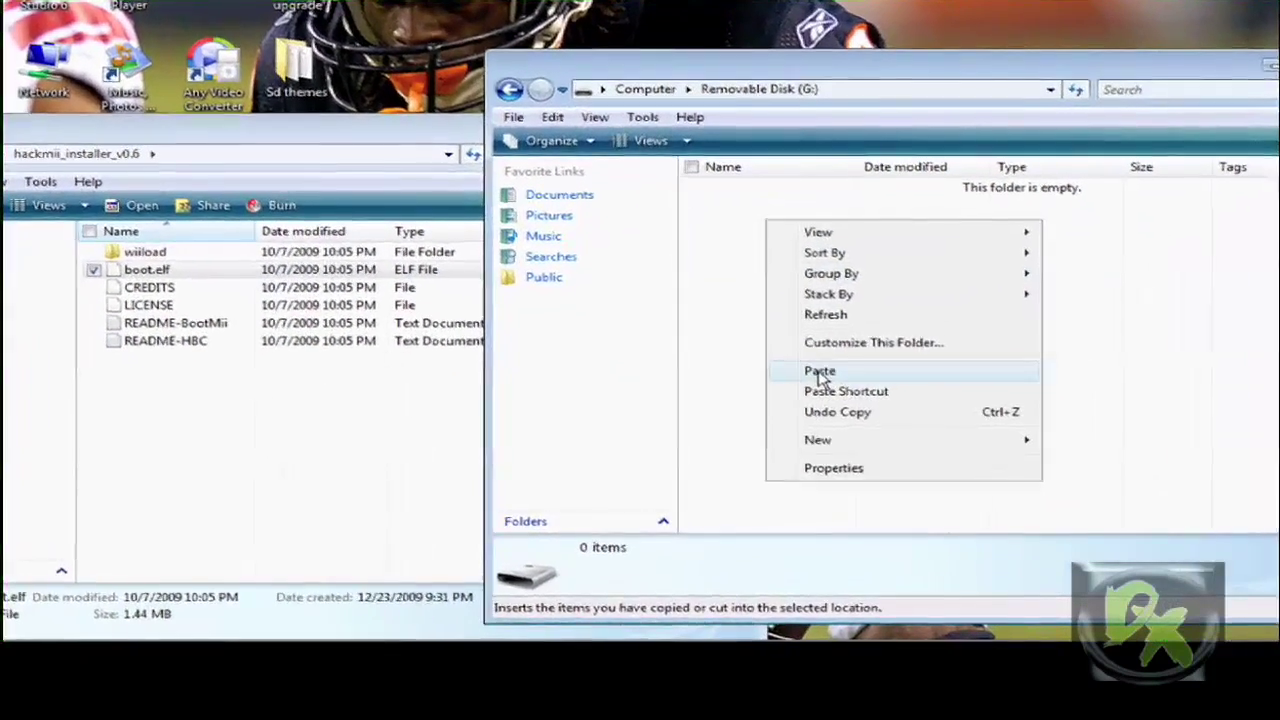
left_click(782, 428)
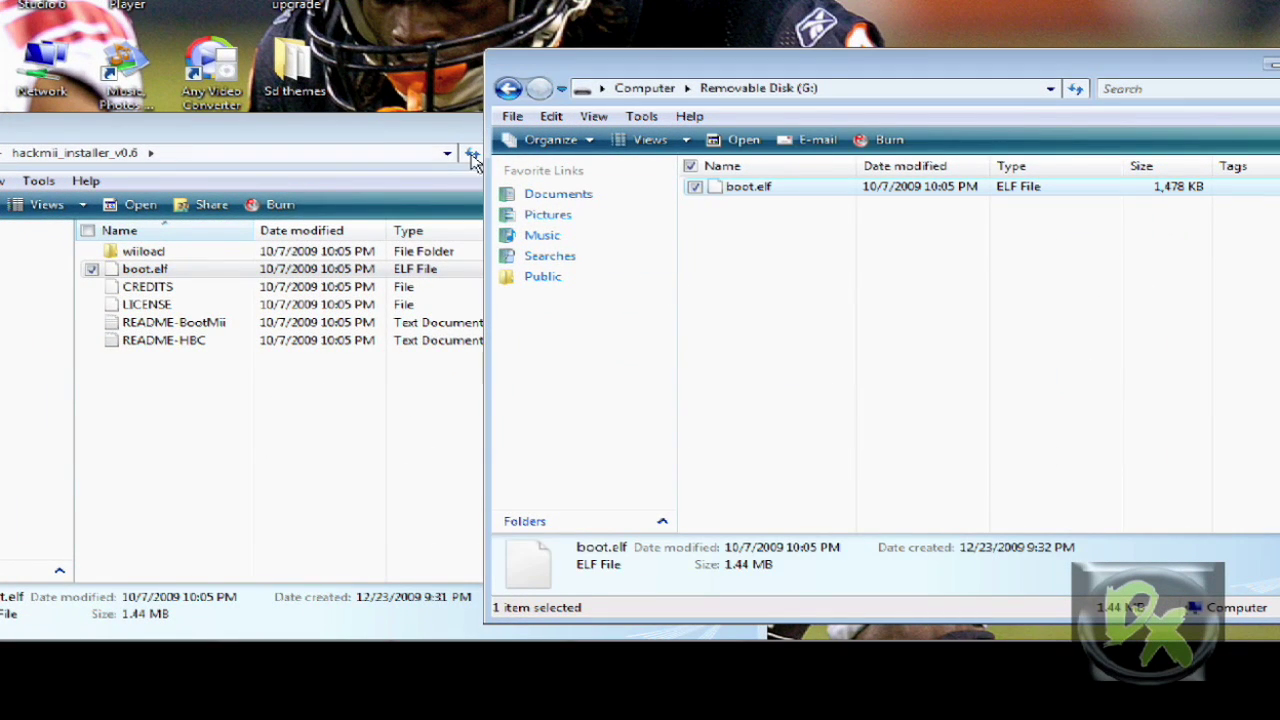
Step: Briefly open the wiiload folder, then drag the private folder onto the SD card
double_click(183, 254)
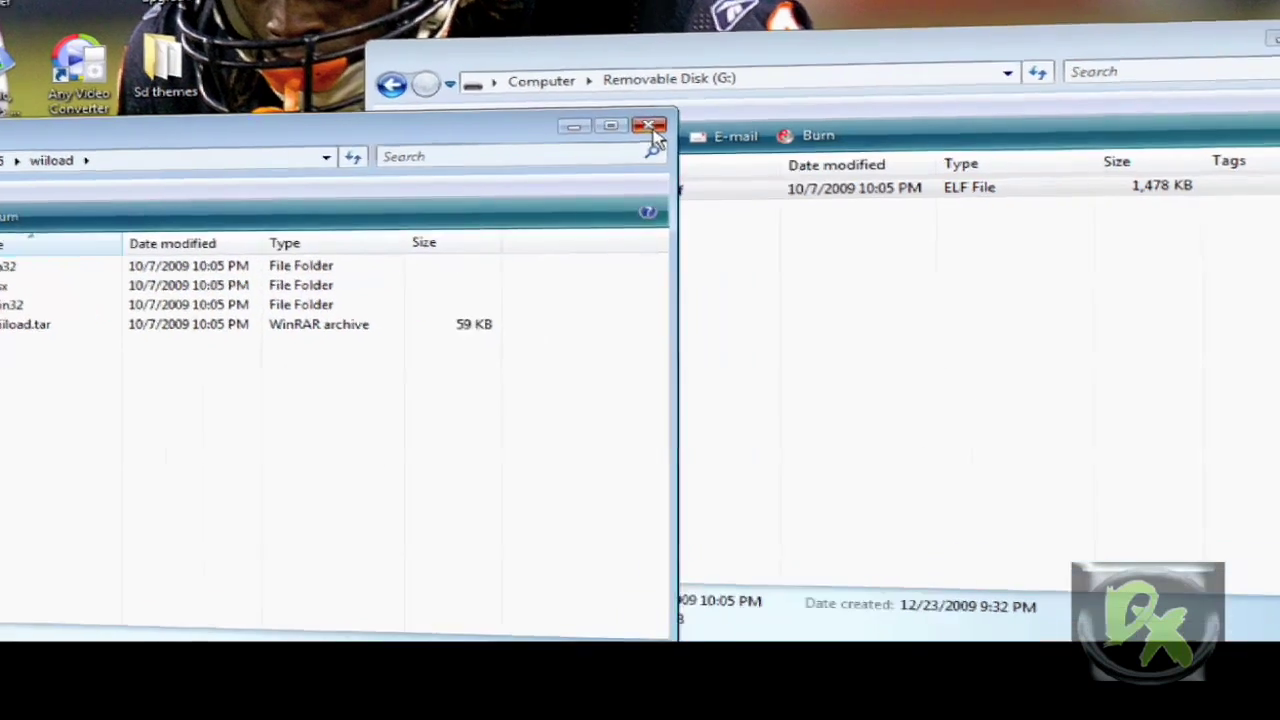
left_click(650, 127)
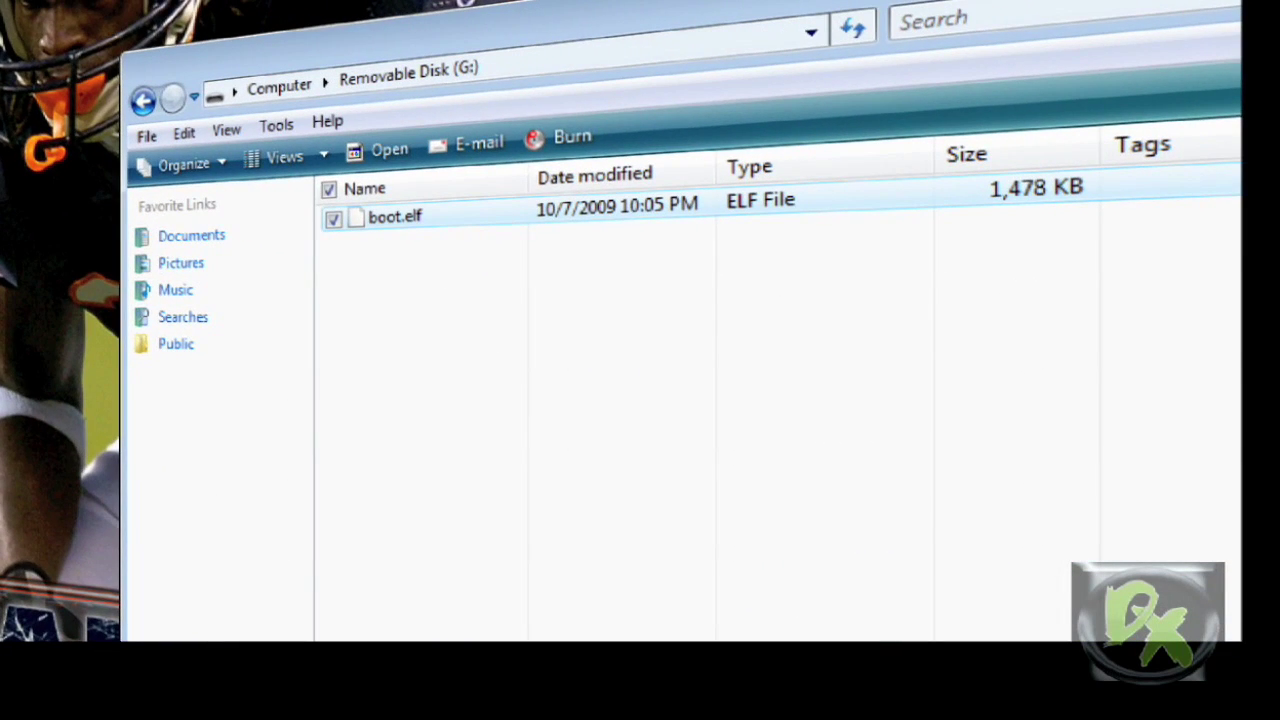
left_click_drag(130, 620, 434, 452)
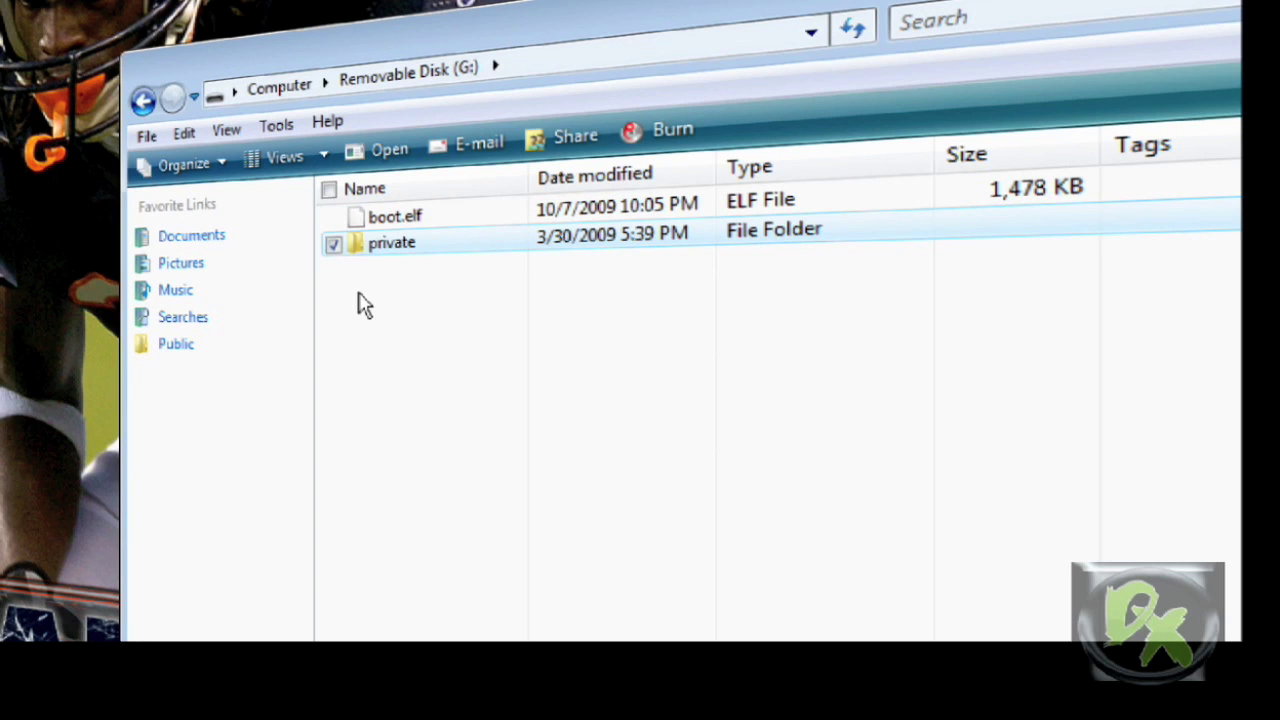
right_click(360, 296)
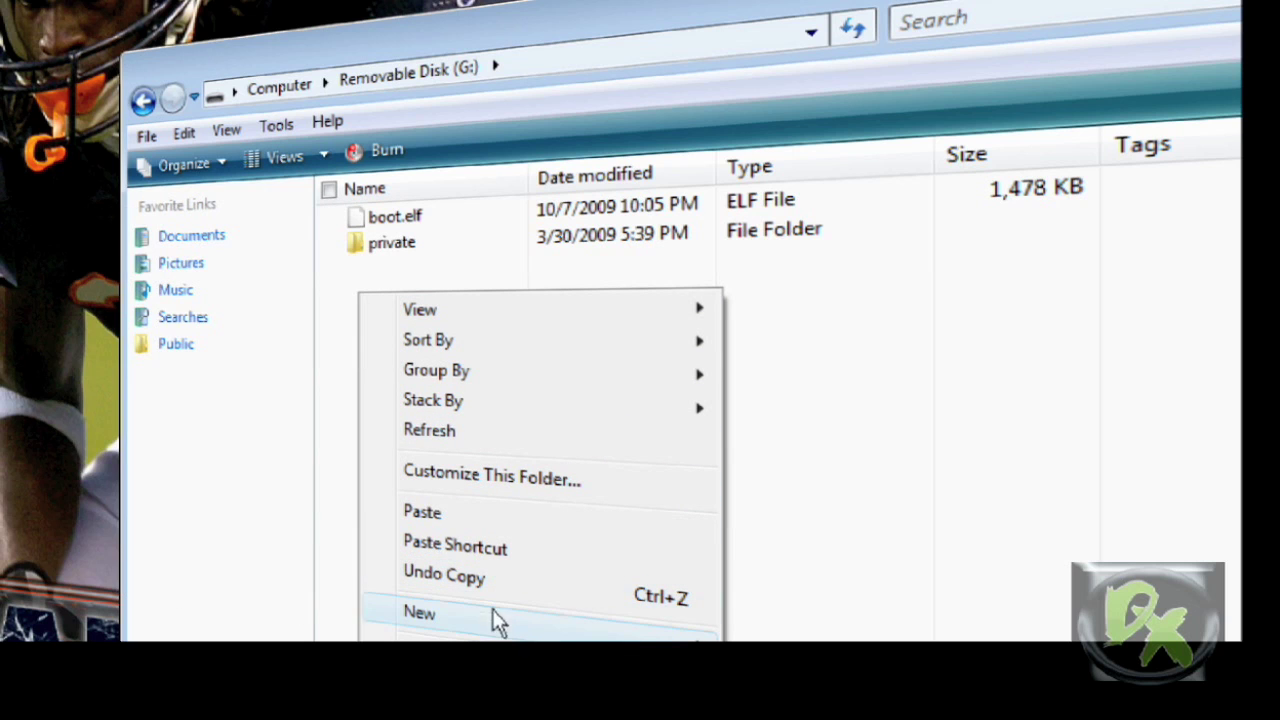
Step: Create new folders on the SD card for apps and wads
mouse_move(414, 620)
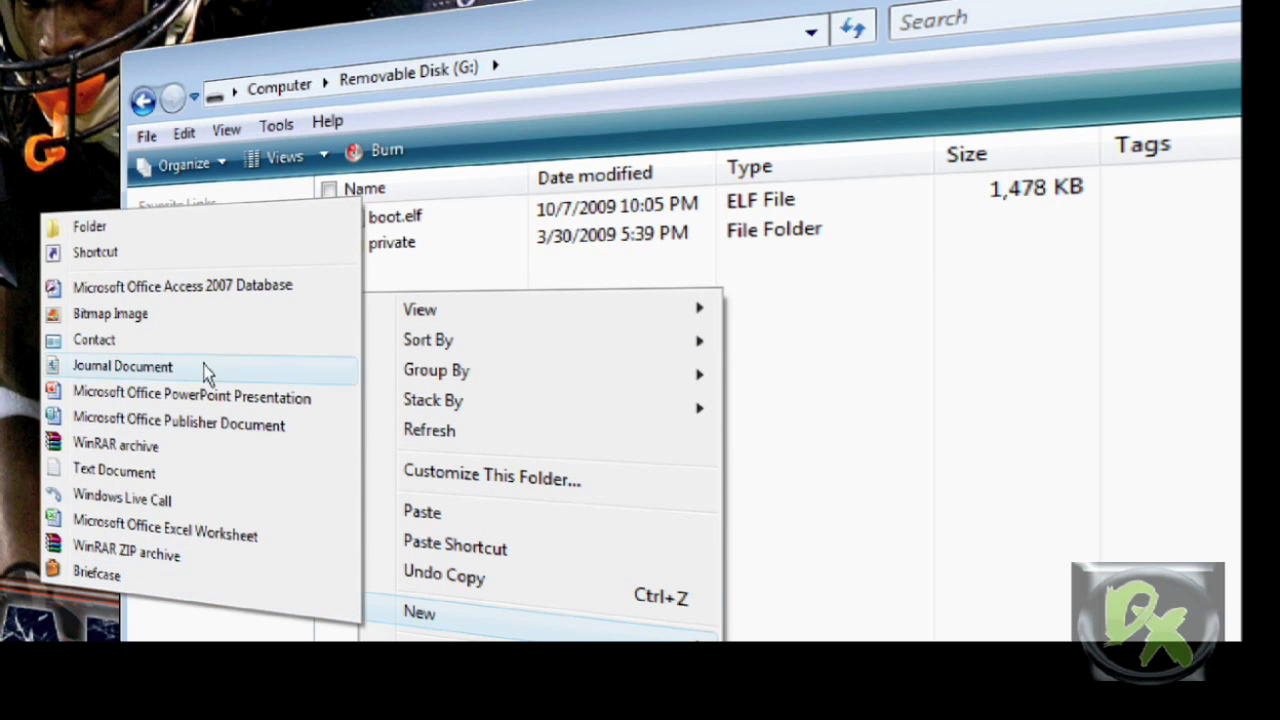
left_click(131, 230)
type("apps")
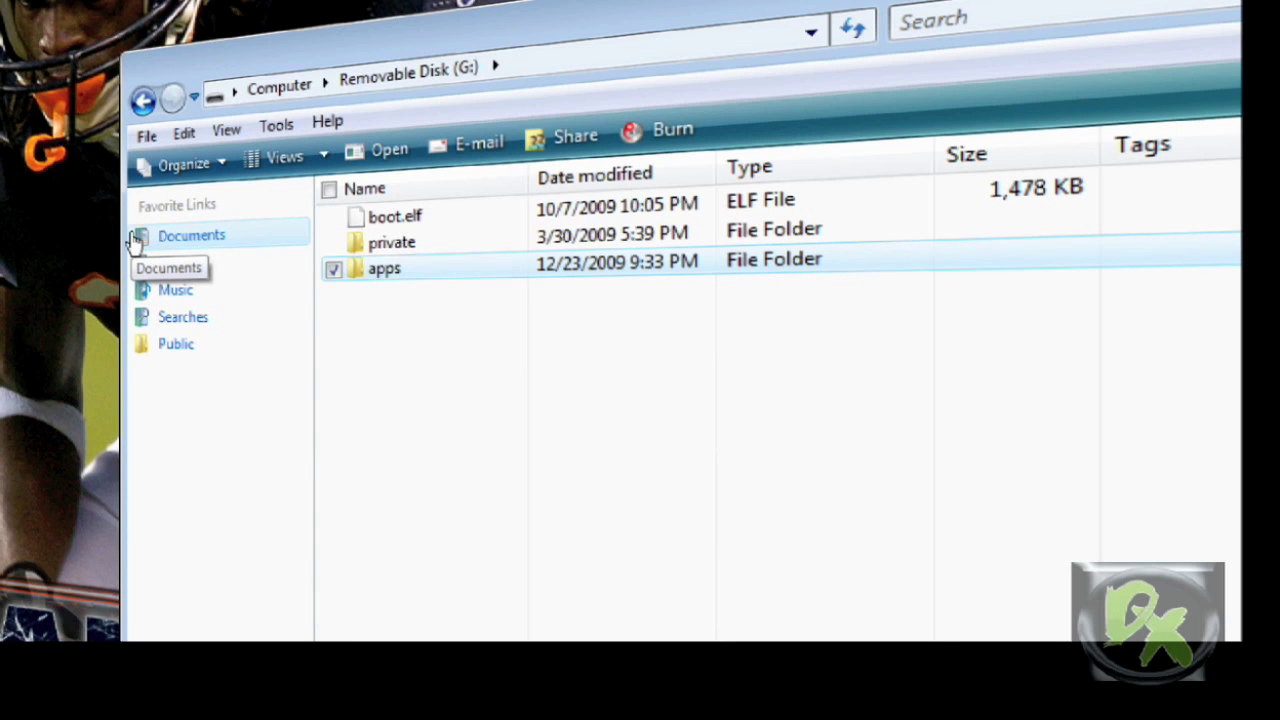
right_click(355, 356)
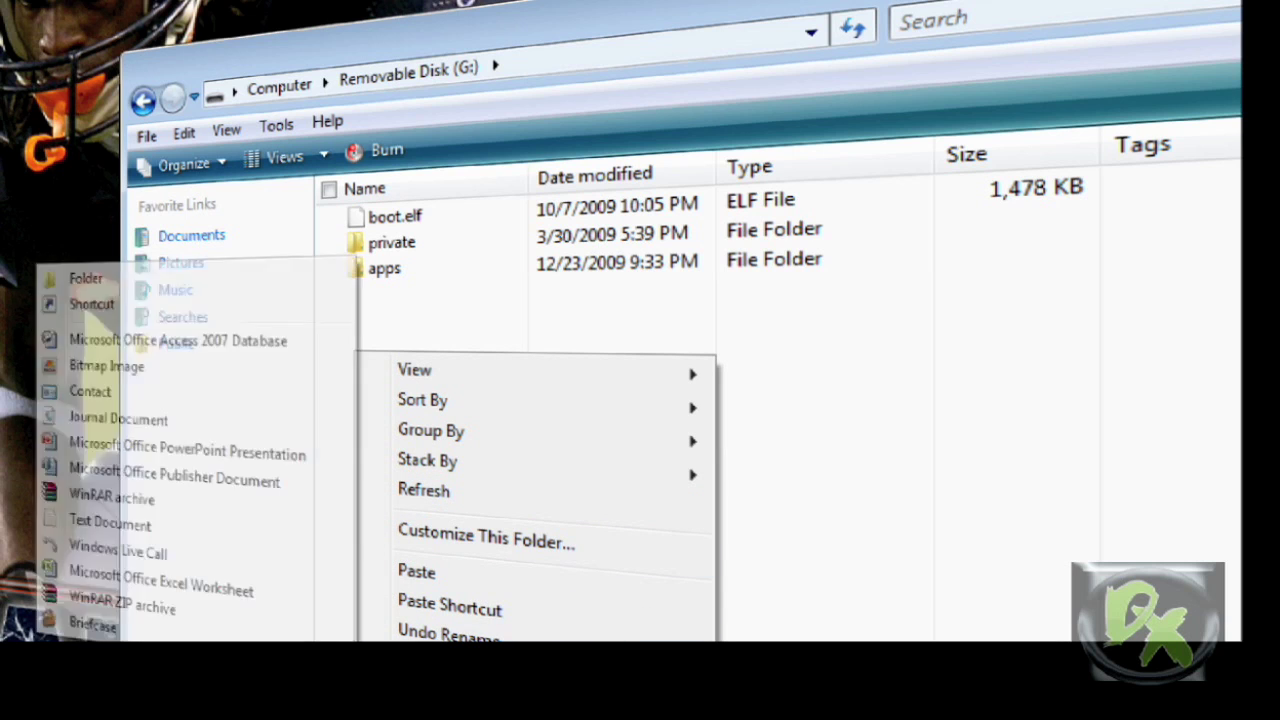
mouse_move(350, 638)
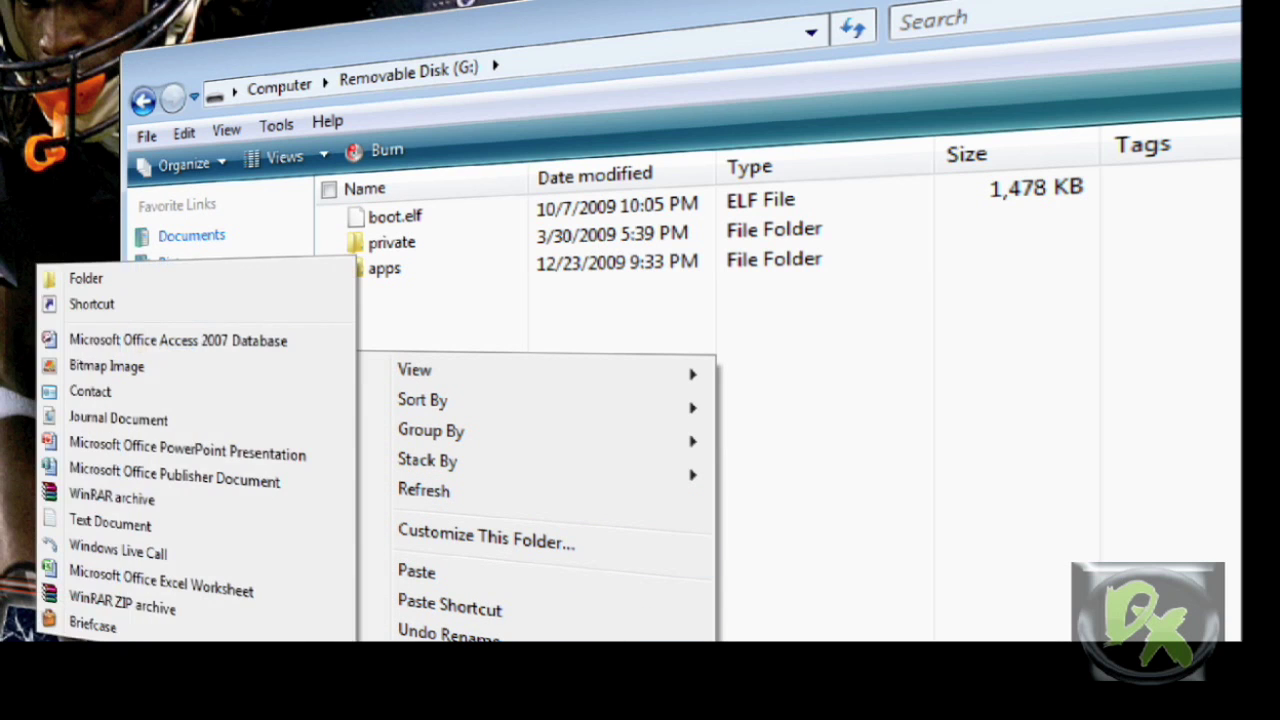
left_click(124, 272)
type("wads")
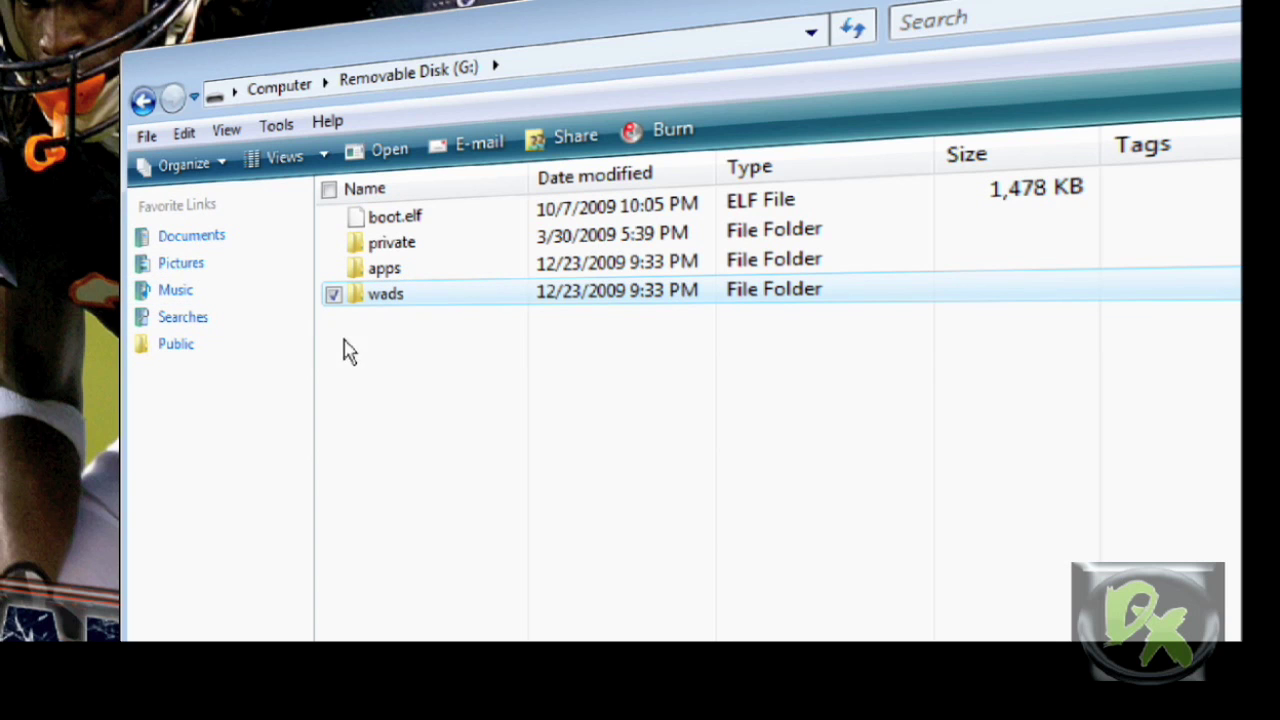
Step: Create the themes folder and one more new folder on the SD card
right_click(343, 349)
mouse_move(352, 628)
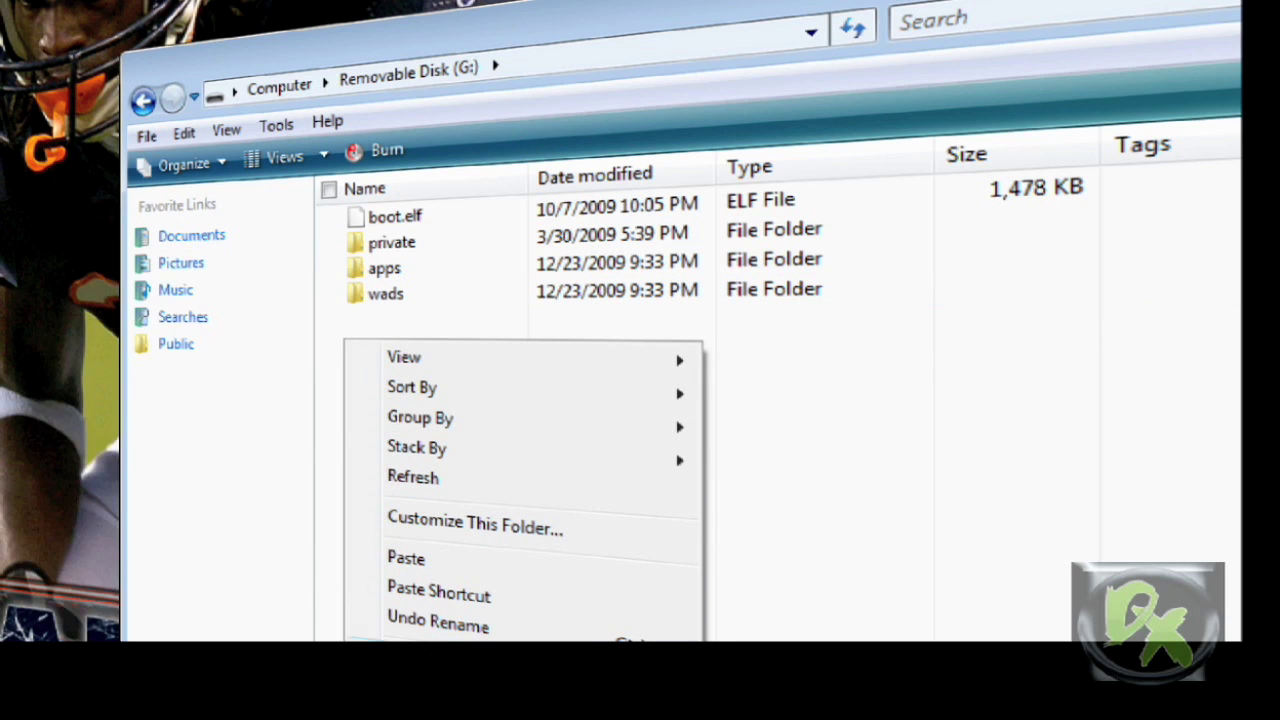
left_click(120, 268)
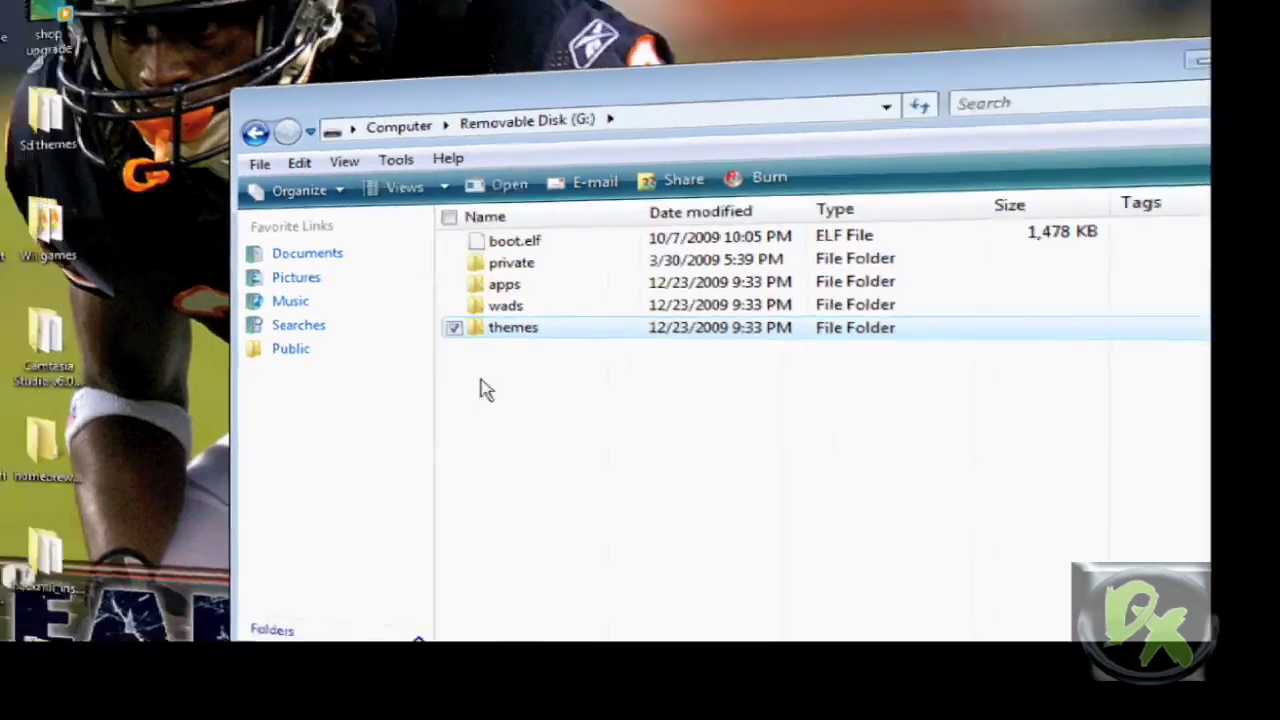
right_click(705, 378)
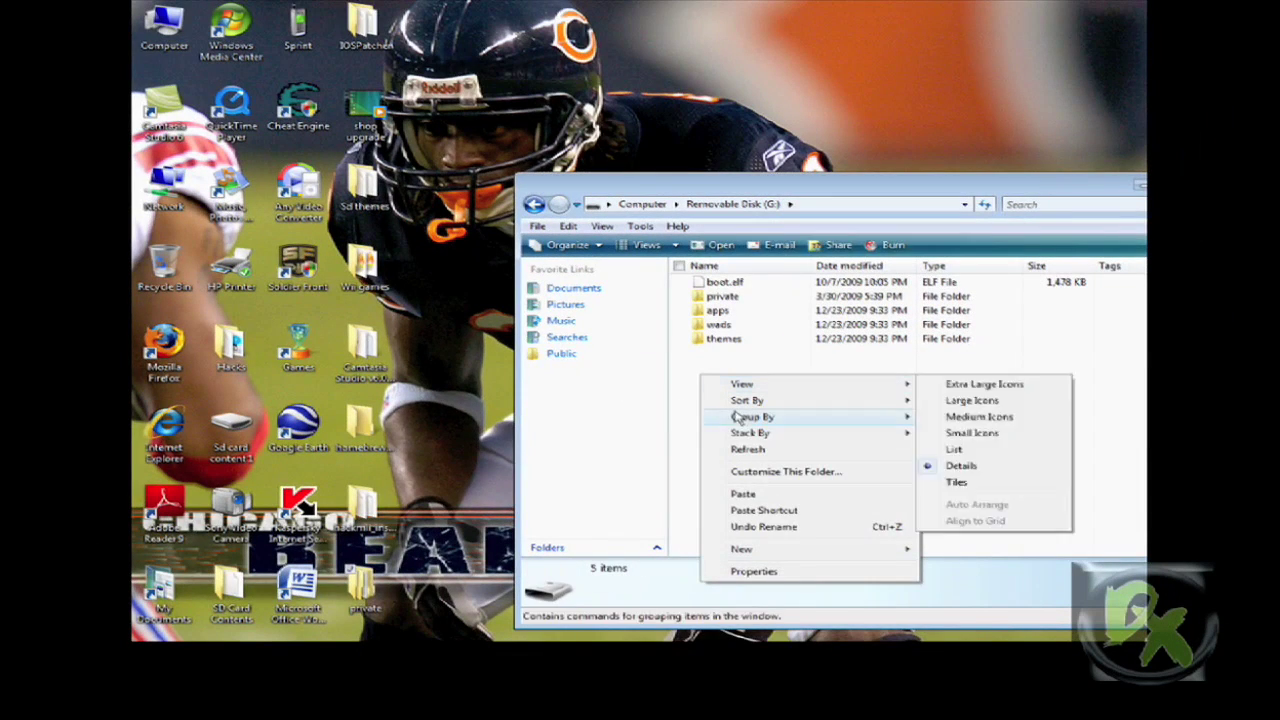
mouse_move(730, 543)
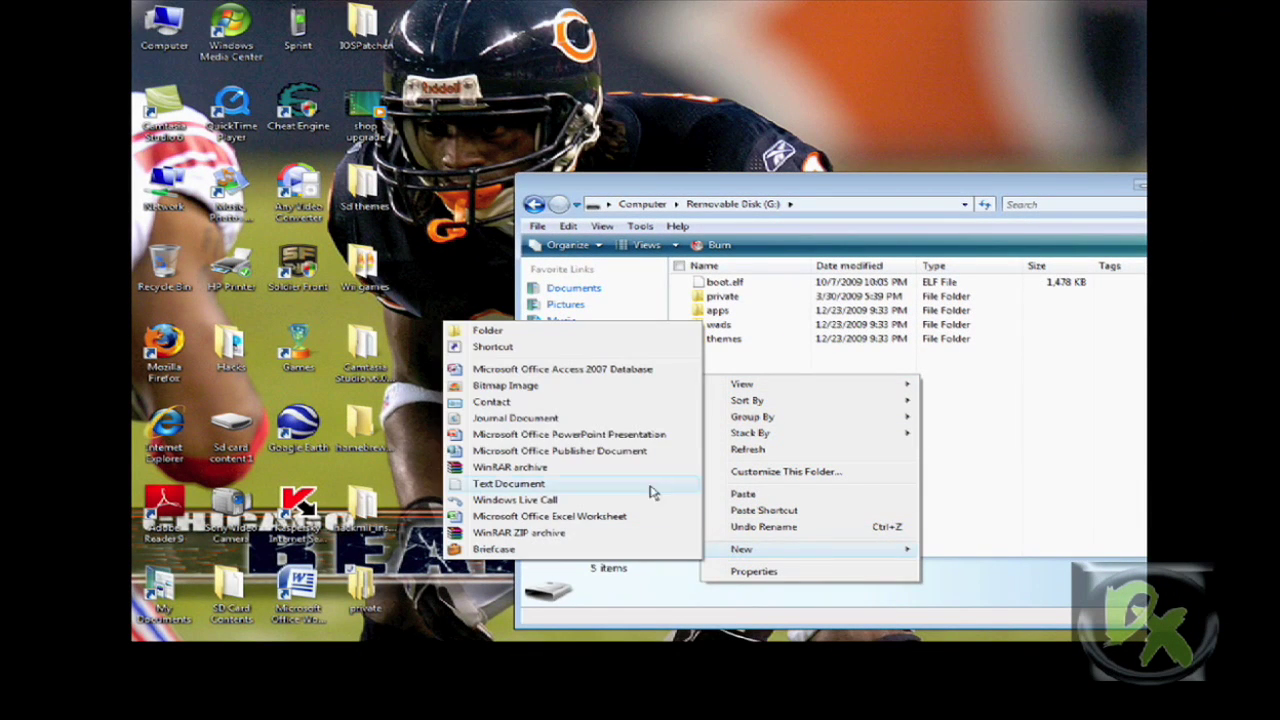
left_click(518, 334)
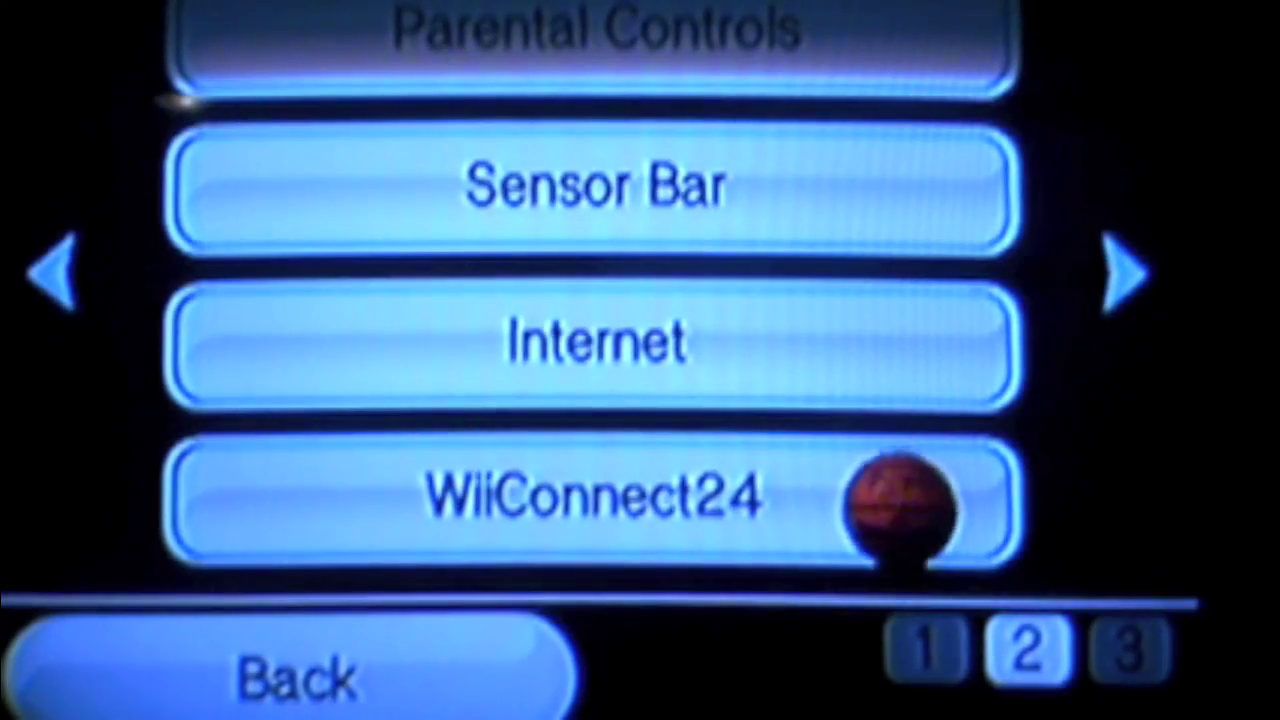
Step: Set WiiConnect24 Standby Connection to Off, confirm, and go back to settings page 2
left_click(900, 507)
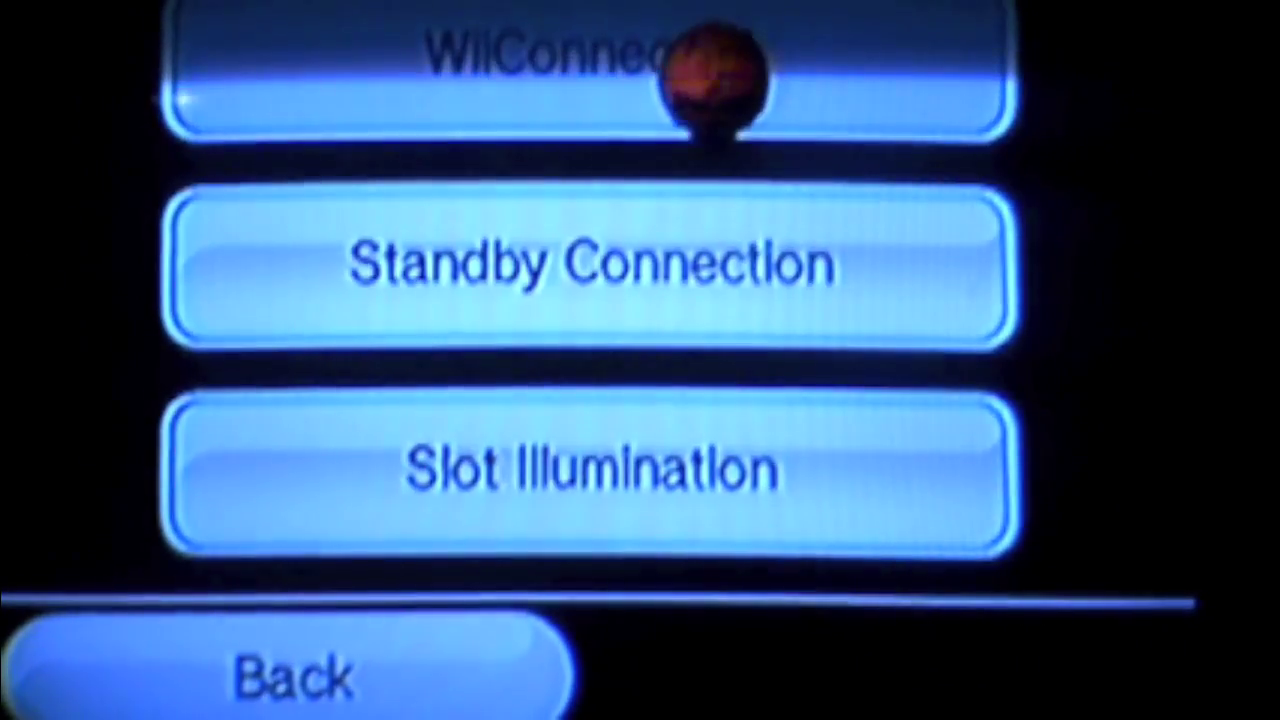
left_click(715, 88)
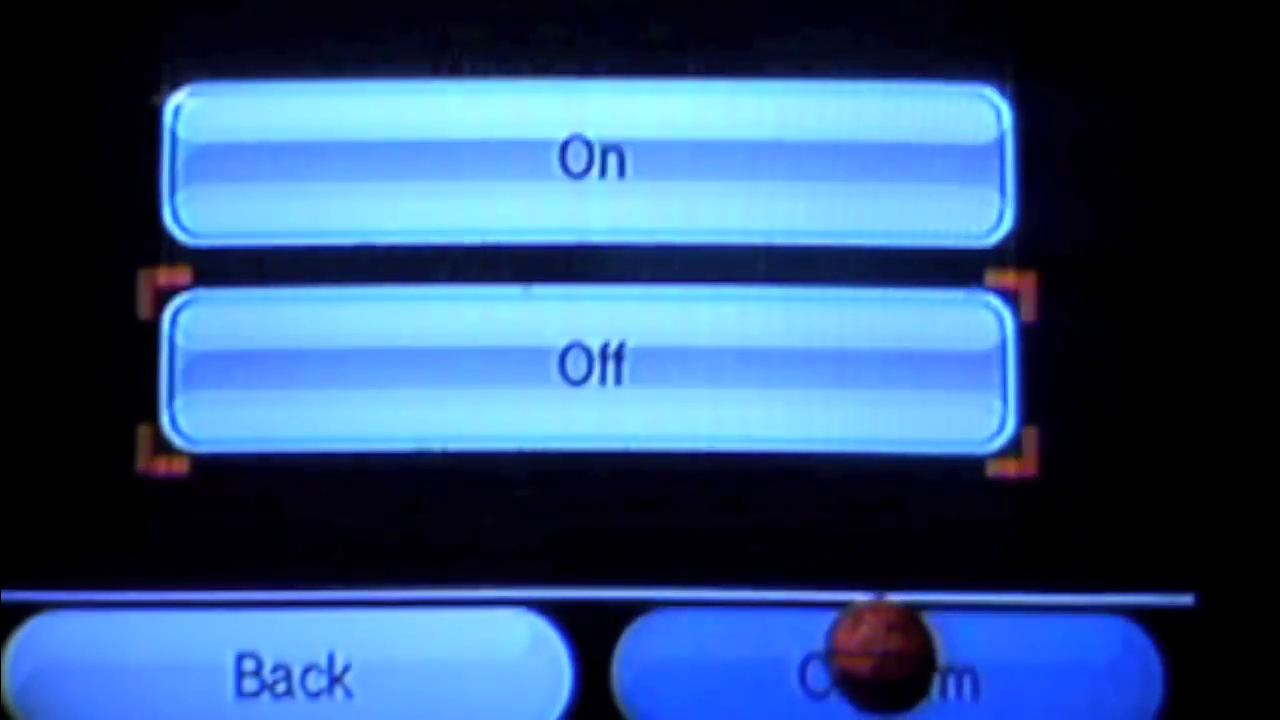
left_click(880, 650)
left_click(530, 680)
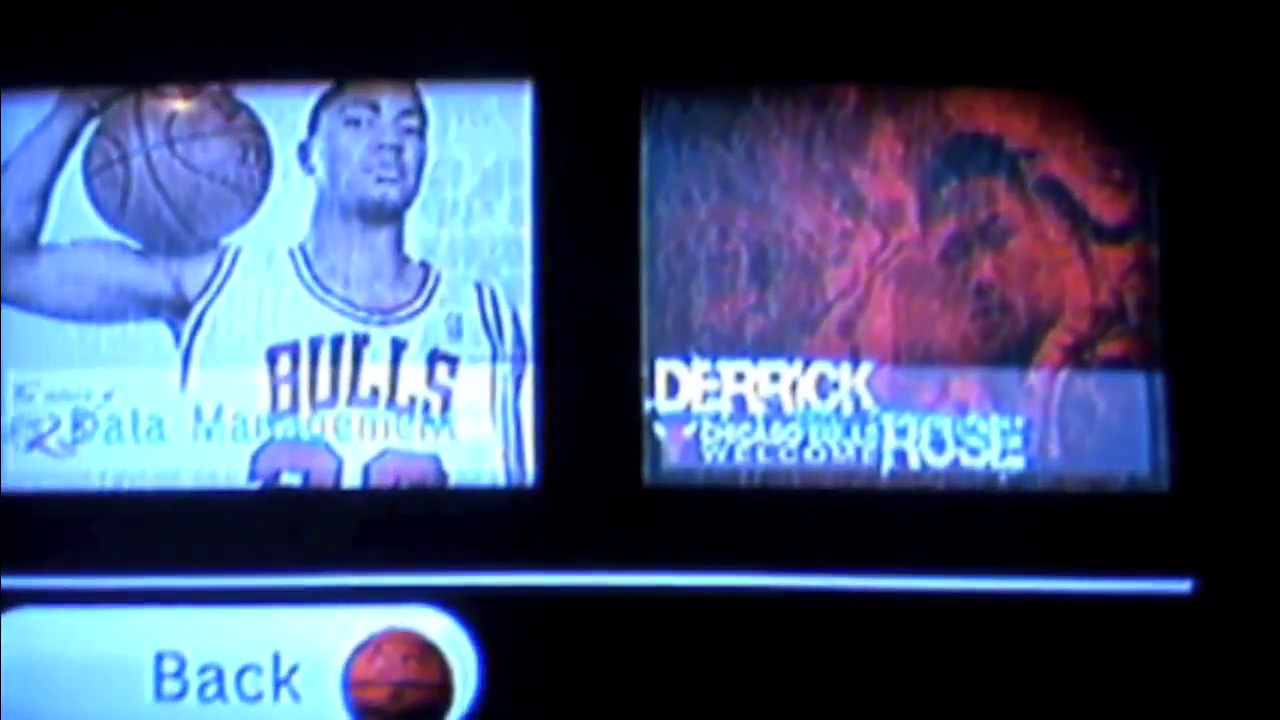
Step: Return from Wii Options to the channel grid, then open the SD card's channel data to reach the bannerbomb prompt
left_click(400, 678)
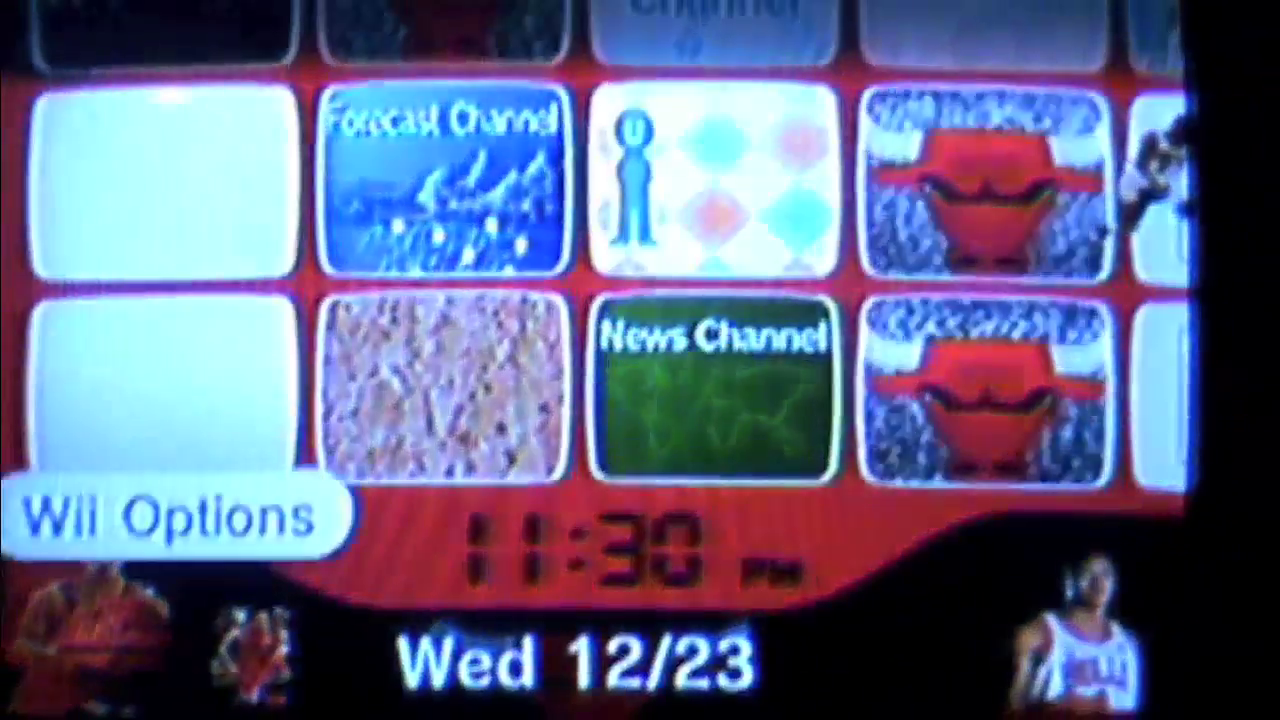
left_click(240, 640)
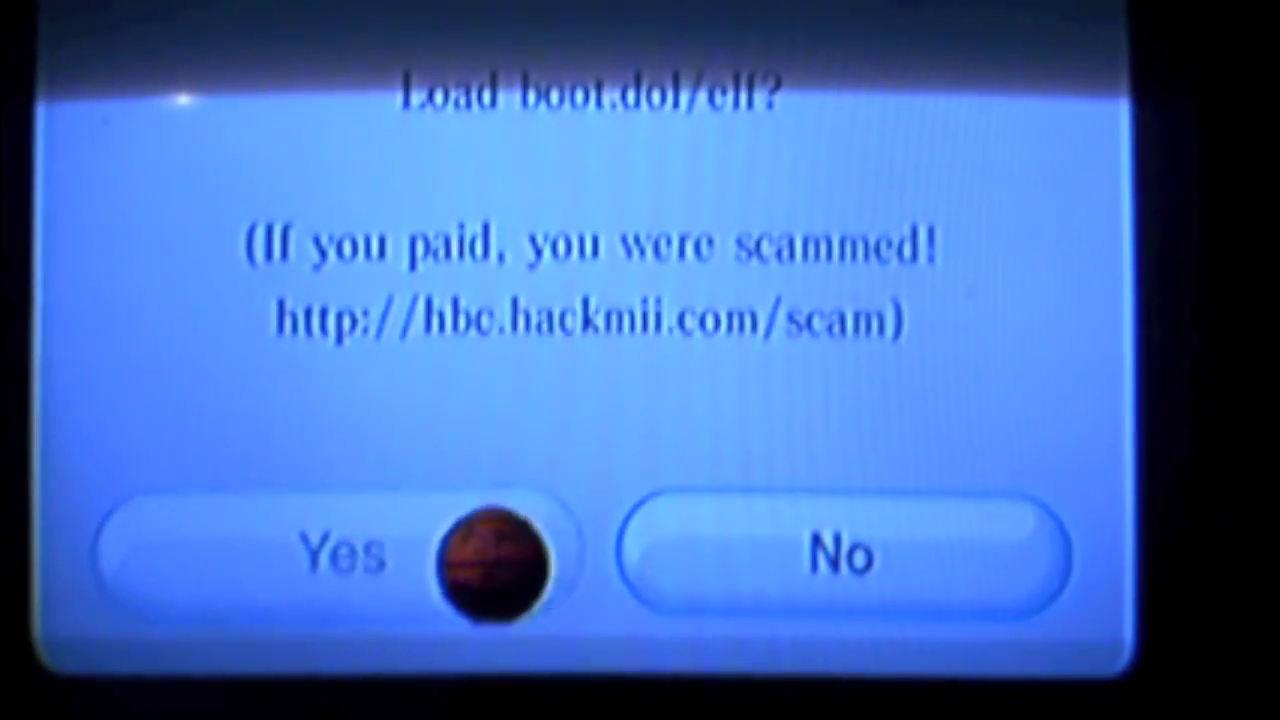
Step: Confirm 'Load boot.dol/elf?' so the Wii loads the HackMii Installer from the SD card
left_click(492, 562)
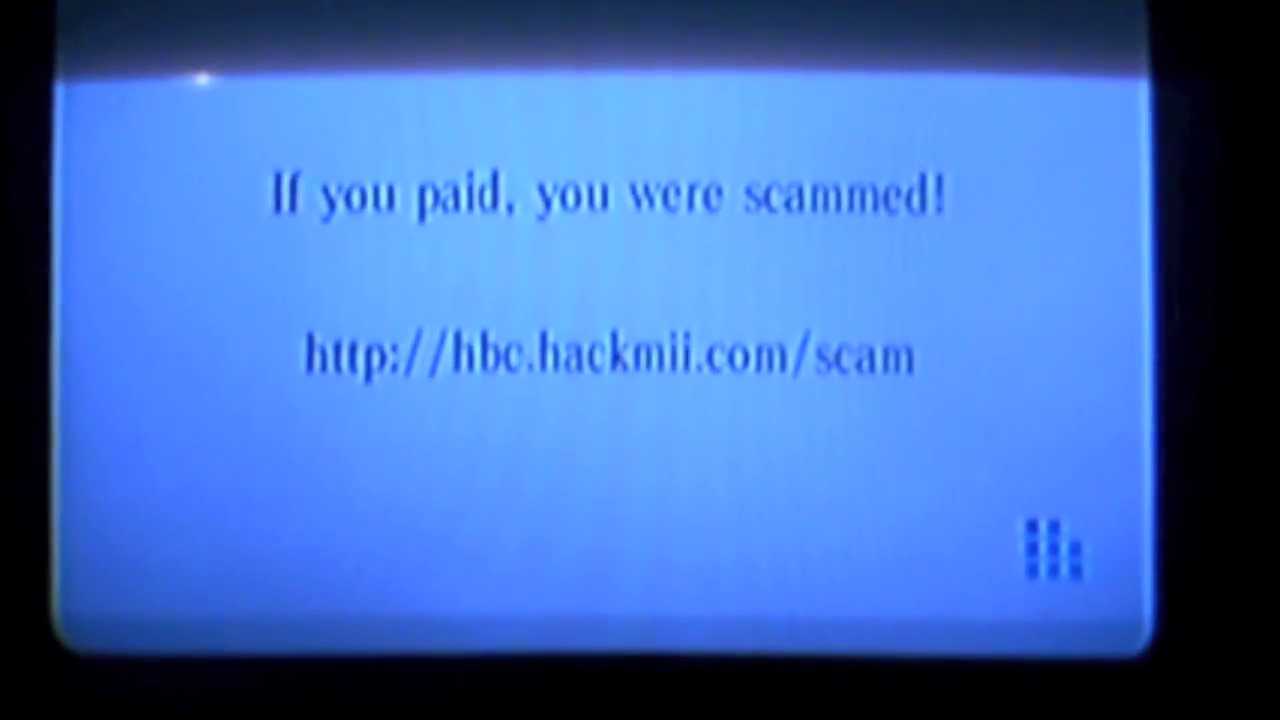